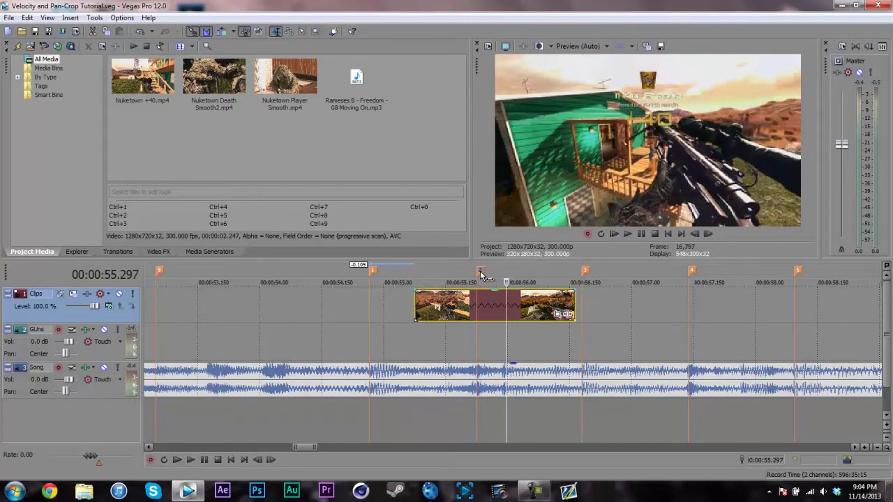
# Split the speed-ramped clip at beat marker 2 and extend the left piece's start back to marker 1
pyautogui.press('s')
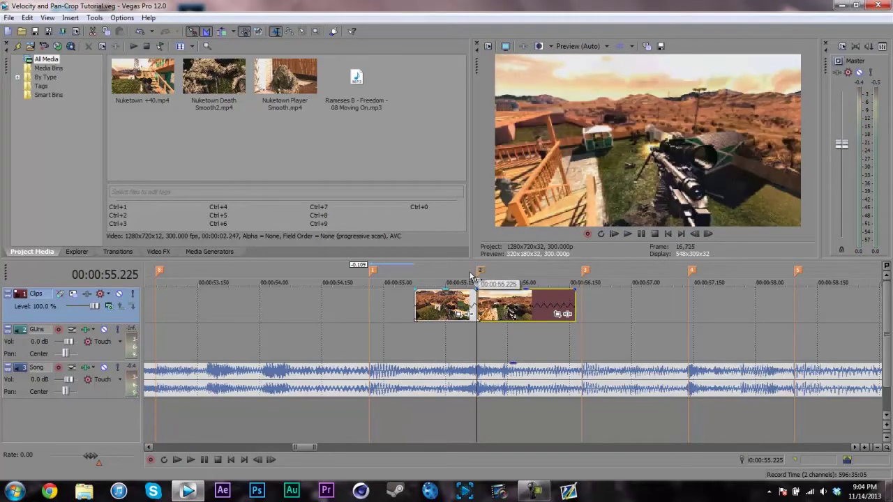
pyautogui.click(369, 309)
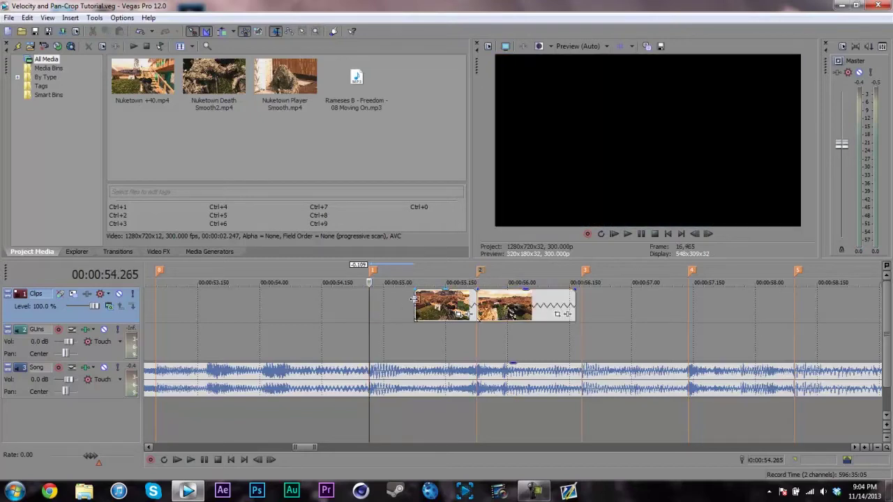
pyautogui.click(416, 300)
pyautogui.click(496, 310)
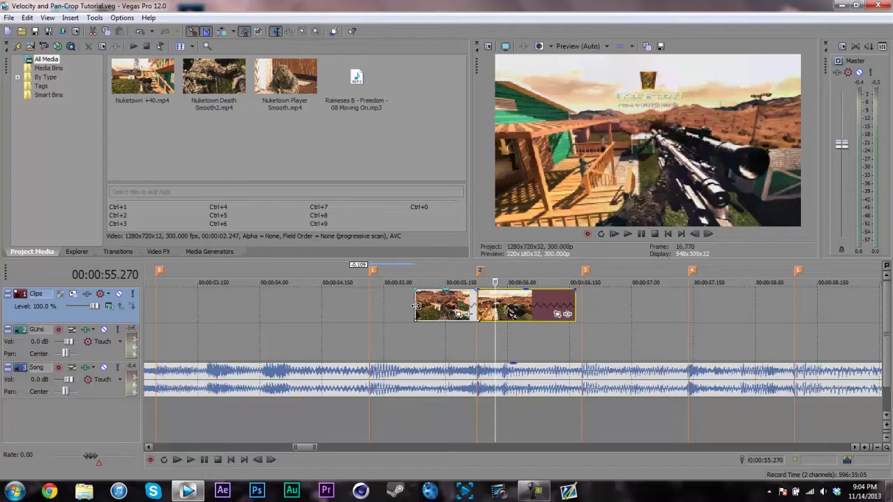
pyautogui.moveTo(415, 306)
pyautogui.mouseDown()
pyautogui.moveTo(396, 312)
pyautogui.moveTo(373, 304)
pyautogui.mouseUp()
# Extend the right piece's end to beat marker 3 and review the playback
pyautogui.click(371, 304)
pyautogui.press('space')
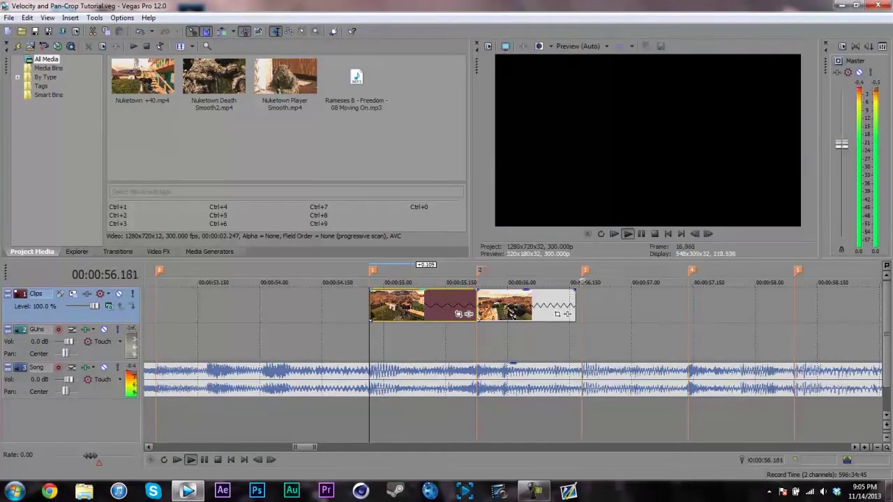
pyautogui.click(558, 282)
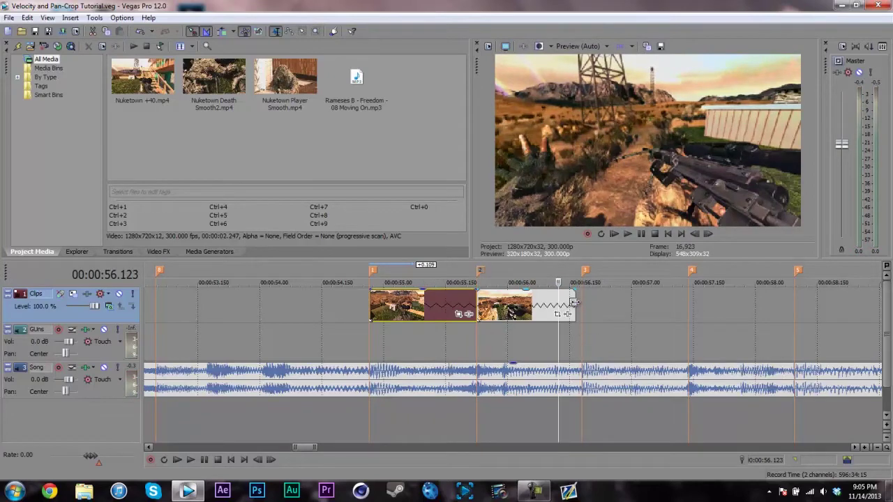
pyautogui.moveTo(574, 302); pyautogui.dragTo(581, 309)
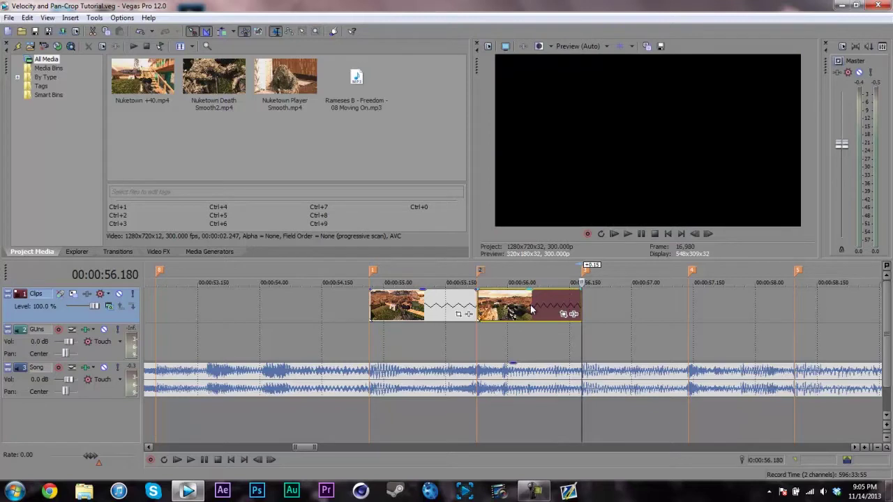
pyautogui.click(532, 309)
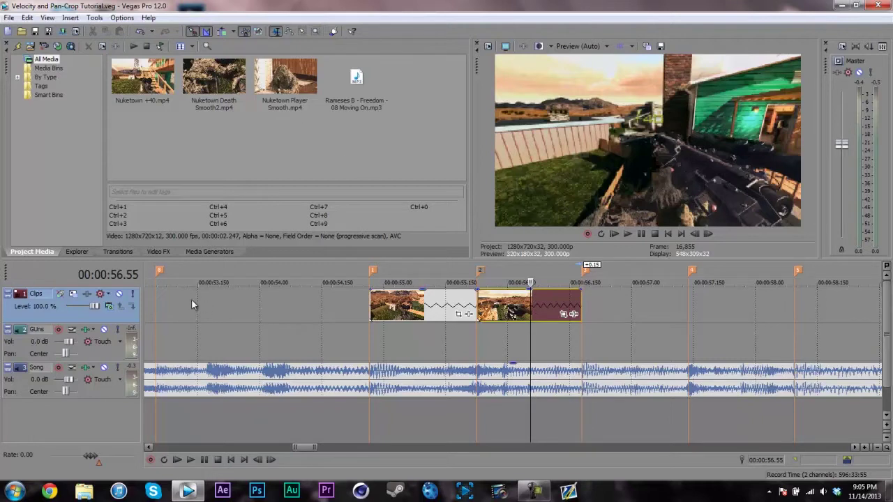
# Place Nuketown Player Smooth.mp4 on the Clips track and preview it
pyautogui.click(160, 272)
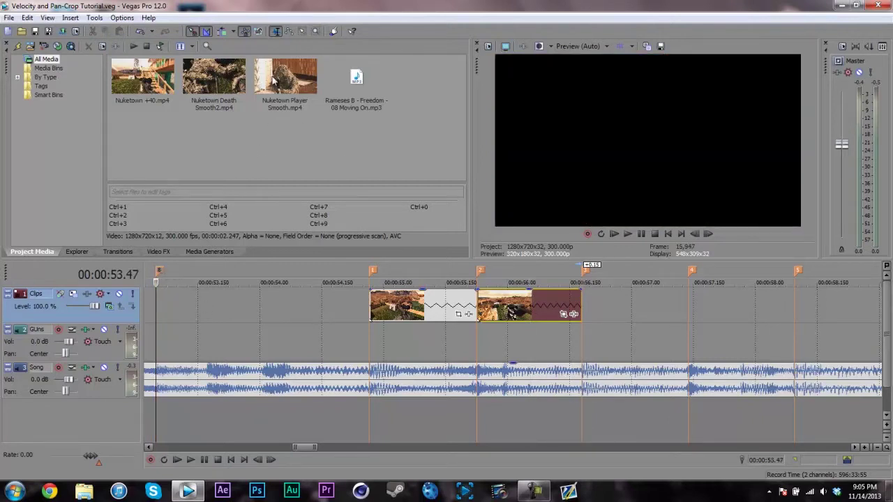
pyautogui.click(287, 94)
pyautogui.moveTo(216, 318)
pyautogui.mouseDown()
pyautogui.moveTo(206, 316)
pyautogui.moveTo(224, 305)
pyautogui.mouseUp()
pyautogui.press('space')
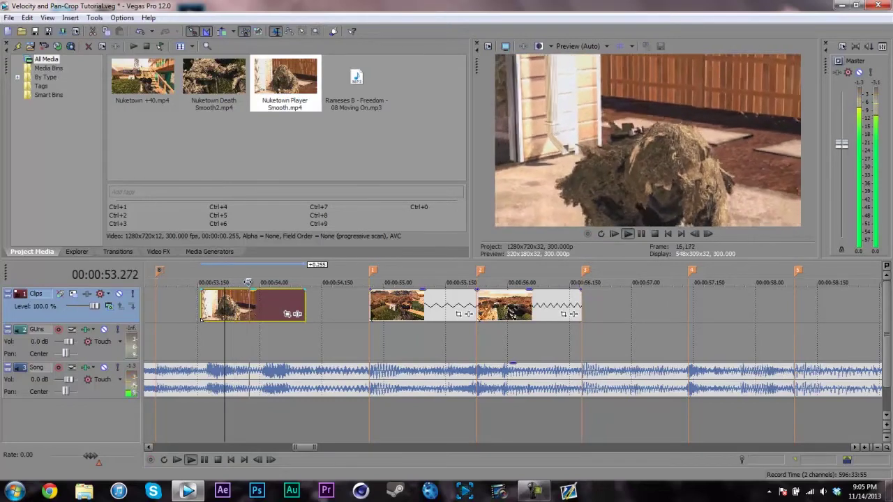
pyautogui.press('space')
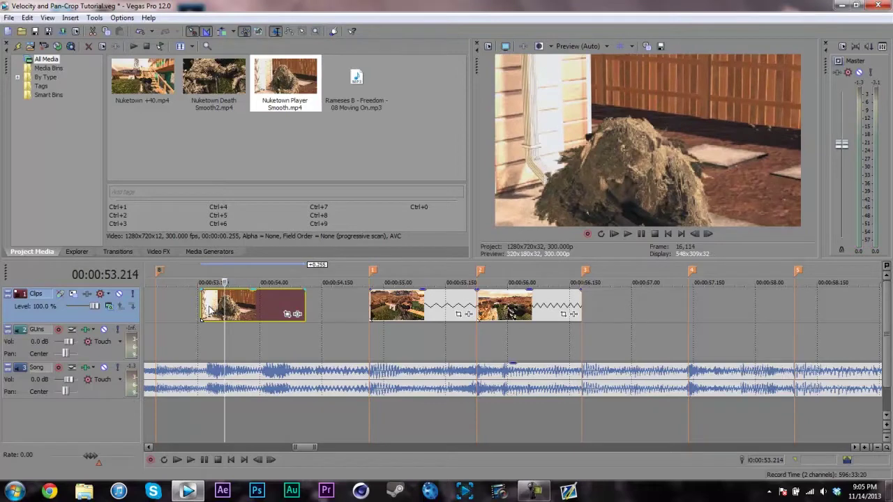
# Trim the player clip's start, split it at the chosen end, and delete the leftover piece
pyautogui.click(201, 305)
pyautogui.press('space')
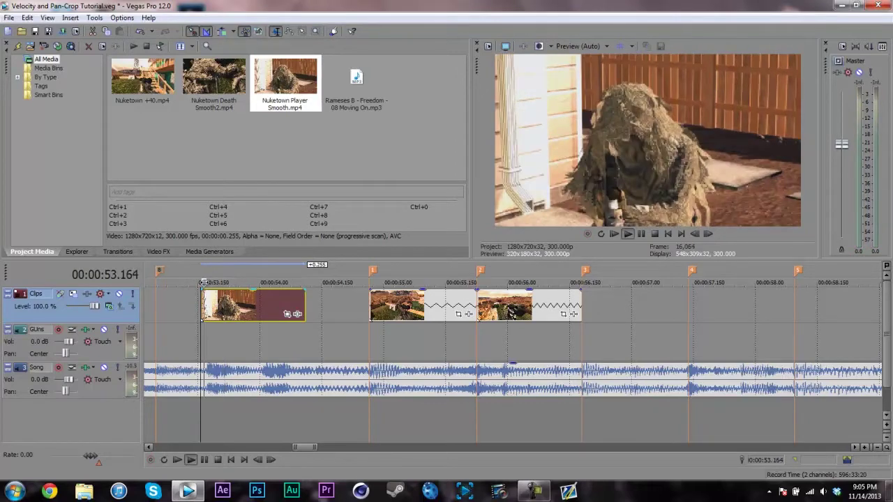
pyautogui.press('Return')
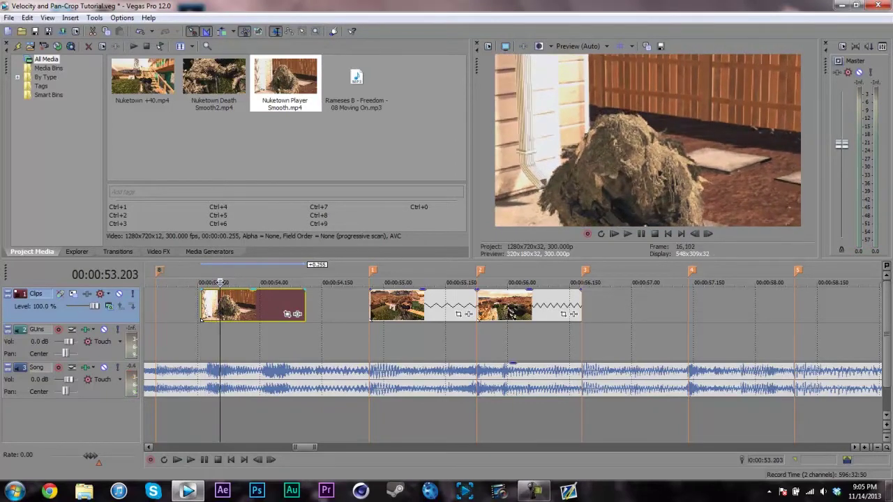
pyautogui.moveTo(202, 307); pyautogui.dragTo(220, 307)
pyautogui.click(213, 298)
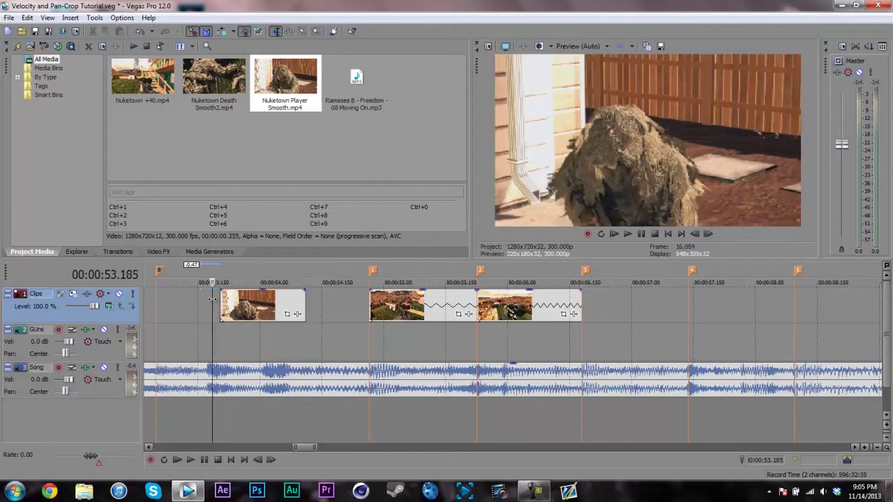
pyautogui.click(252, 306)
pyautogui.press('space')
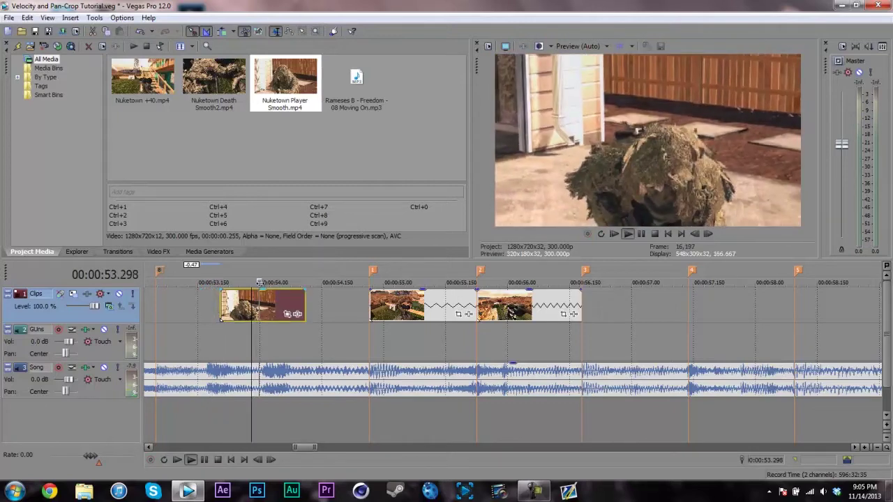
pyautogui.moveTo(309, 281); pyautogui.dragTo(287, 281)
pyautogui.press('s')
pyautogui.press('Delete')
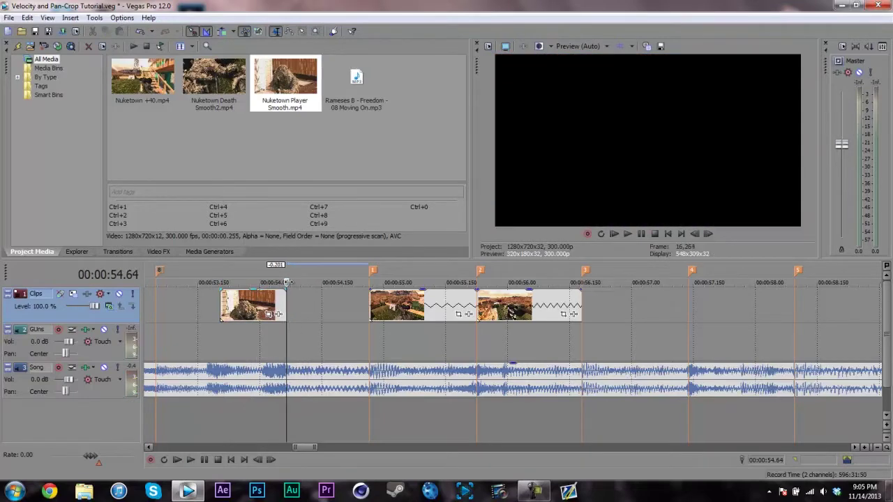
# Disable Resample on the player clip, move it to the timeline start, and loop it to marker 1
pyautogui.rightClick(246, 305)
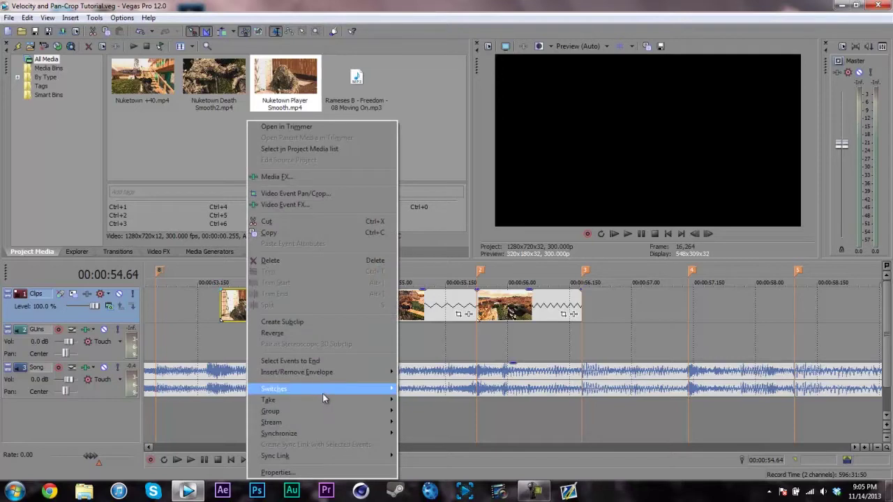
pyautogui.moveTo(339, 392)
pyautogui.click(436, 478)
pyautogui.moveTo(250, 300); pyautogui.dragTo(188, 296)
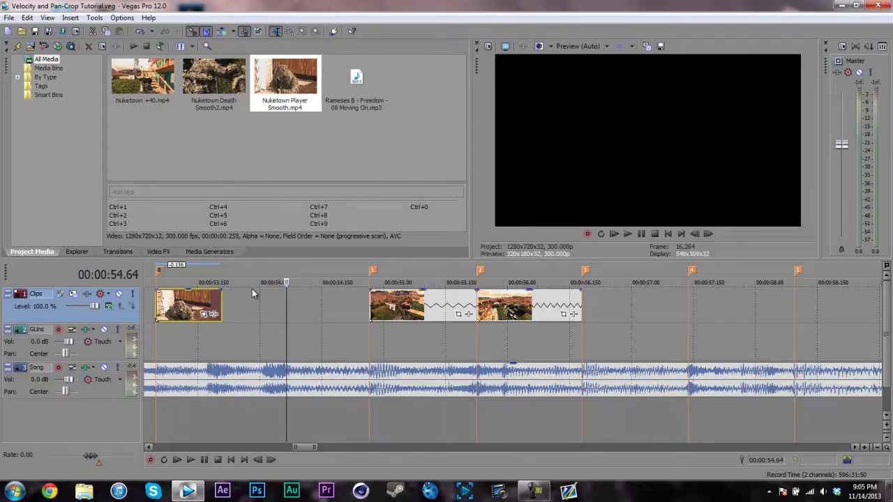
pyautogui.moveTo(221, 312); pyautogui.dragTo(369, 313)
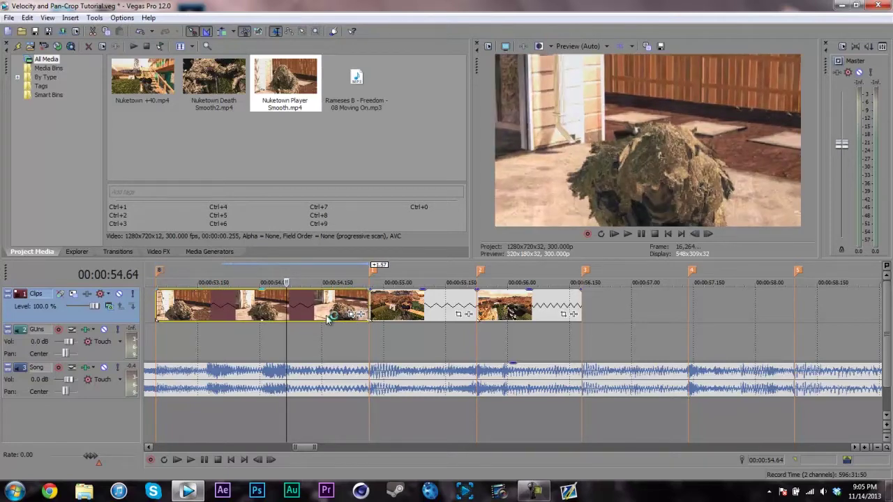
pyautogui.click(156, 296)
pyautogui.press('space')
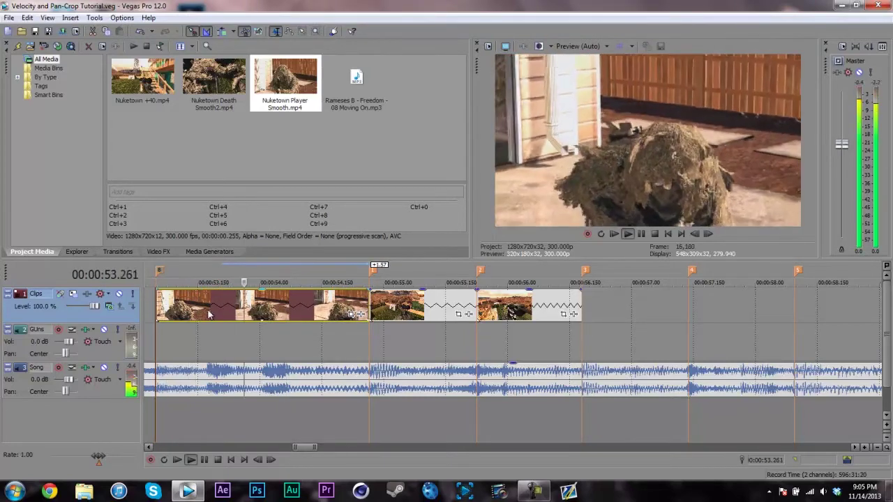
pyautogui.press('space')
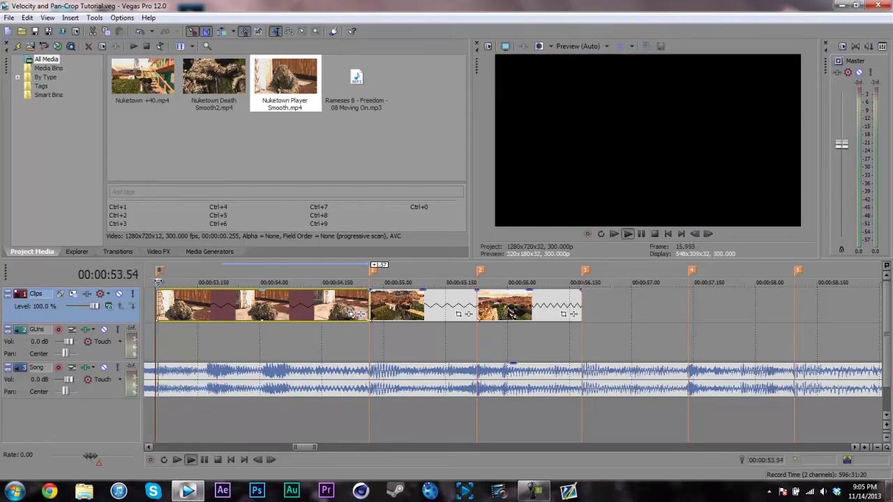
pyautogui.press('space')
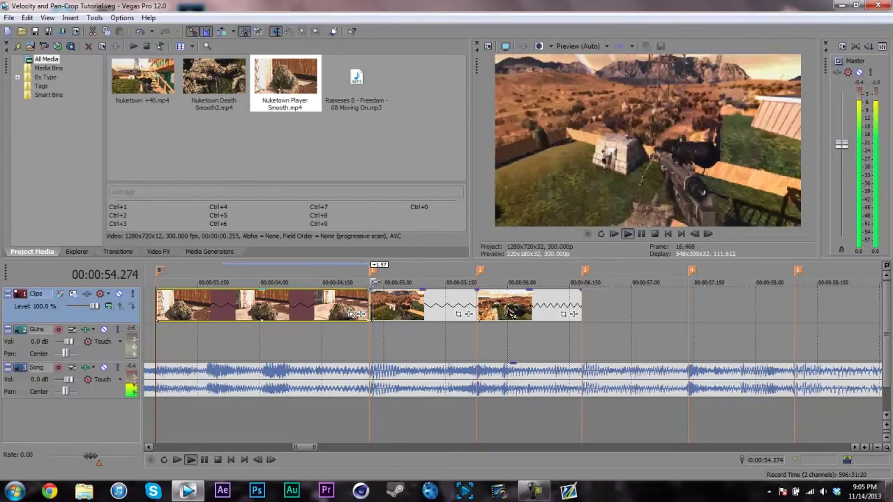
pyautogui.press('Return')
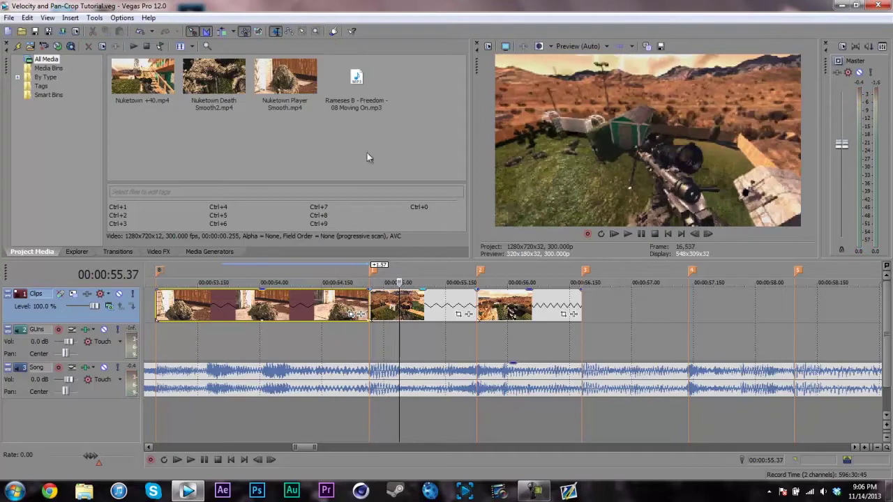
# Add Nuketown Death Smooth2.mp4 at beat marker 3 and cut off its tail
pyautogui.moveTo(215, 87); pyautogui.dragTo(588, 313)
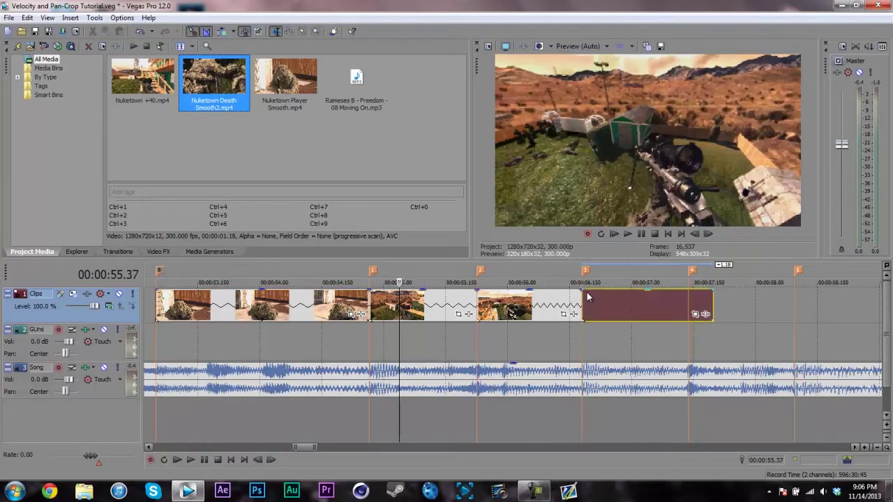
pyautogui.click(591, 300)
pyautogui.press('Return')
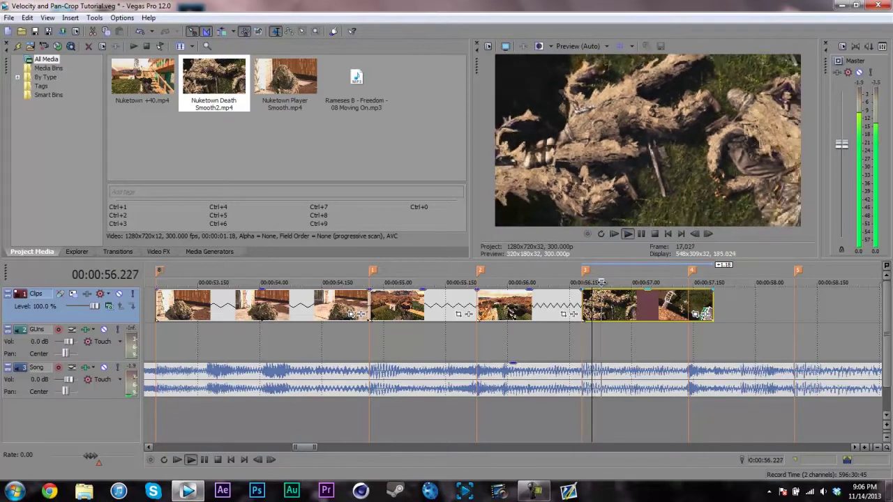
pyautogui.click(646, 282)
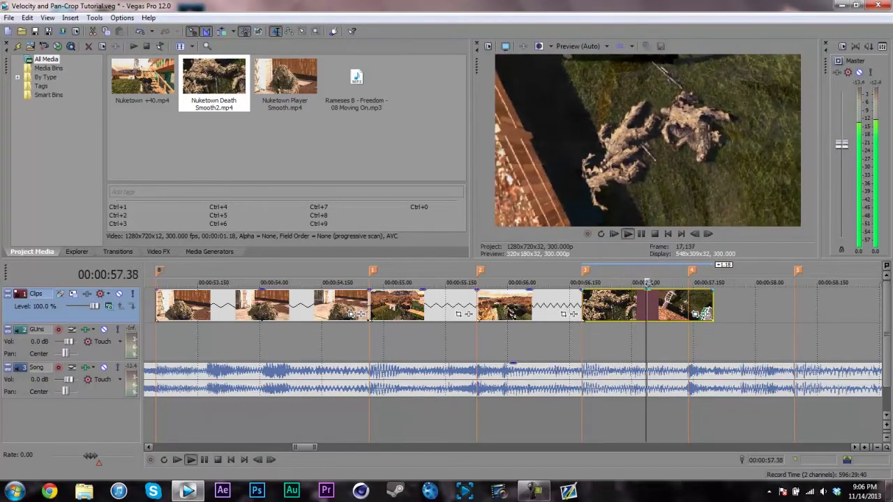
pyautogui.click(655, 282)
pyautogui.press('s')
pyautogui.press('Delete')
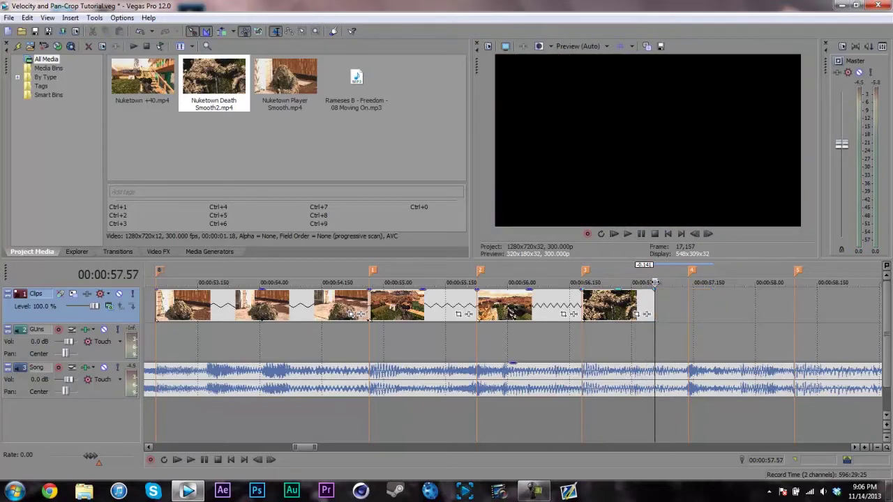
# Loop-extend the last clip to beat marker 4 and set Switches > Disable Resample
pyautogui.click(585, 301)
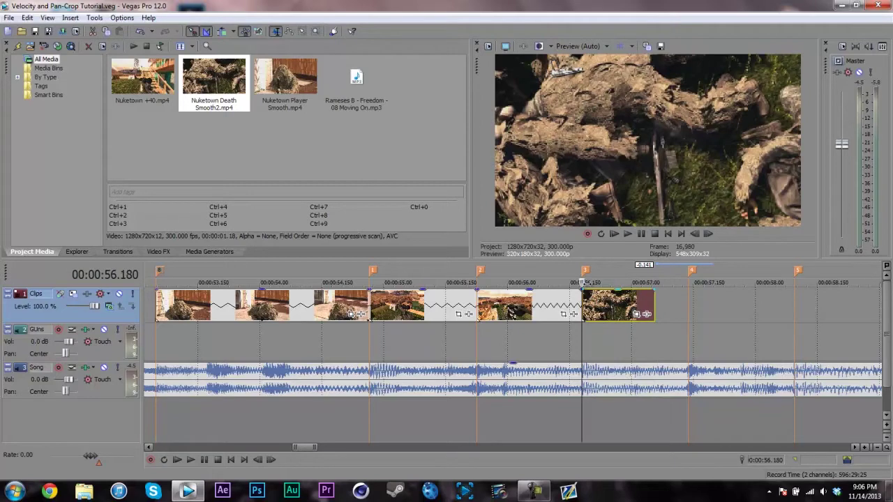
pyautogui.moveTo(648, 311); pyautogui.dragTo(689, 312)
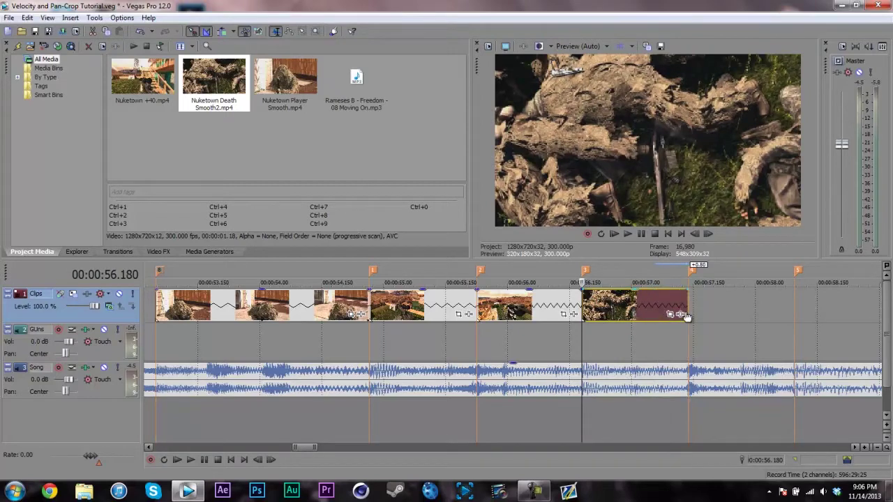
pyautogui.rightClick(660, 312)
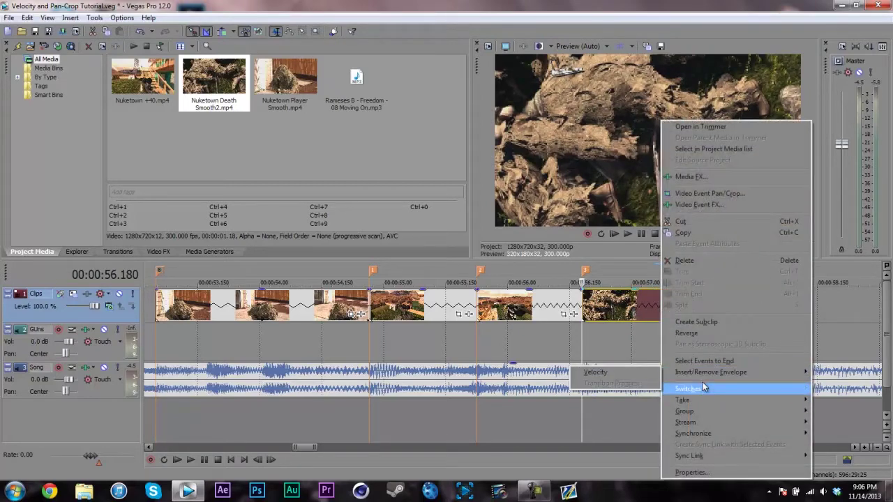
pyautogui.moveTo(702, 390)
pyautogui.click(595, 477)
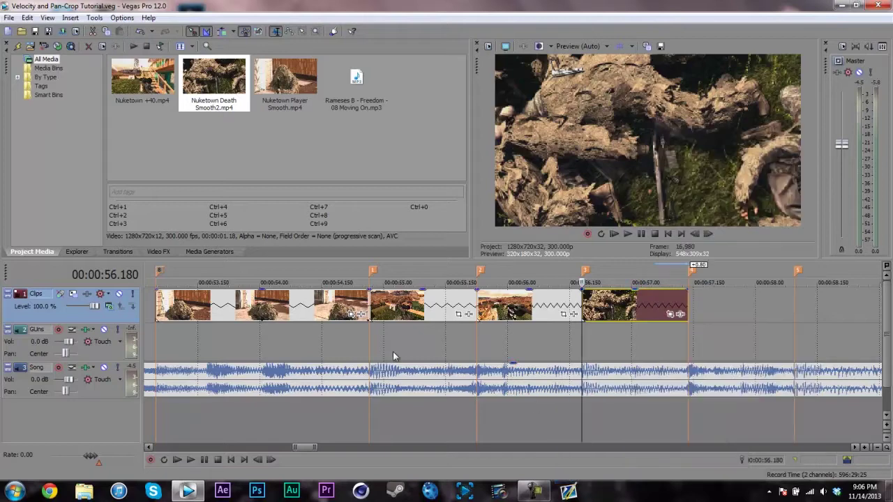
# Delete the two beat markers lying past marker 4
pyautogui.rightClick(803, 272)
pyautogui.click(811, 305)
pyautogui.scroll(-2, 811, 302)
pyautogui.rightClick(723, 271)
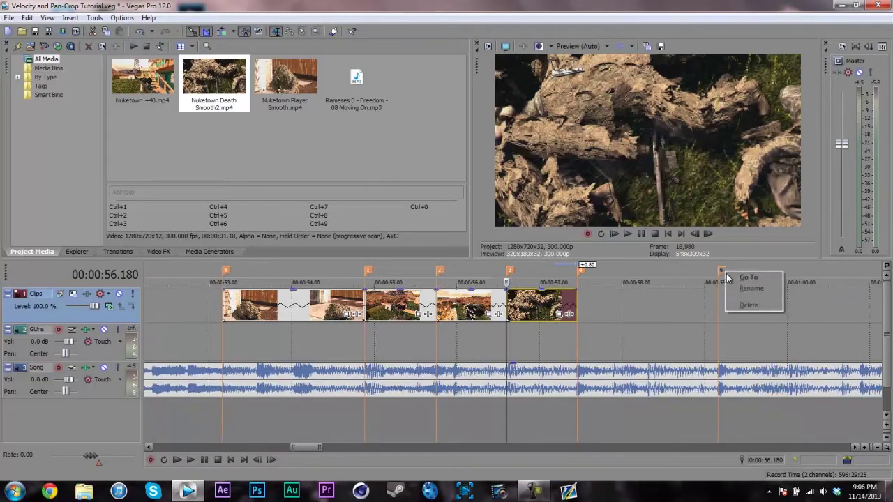
pyautogui.click(744, 305)
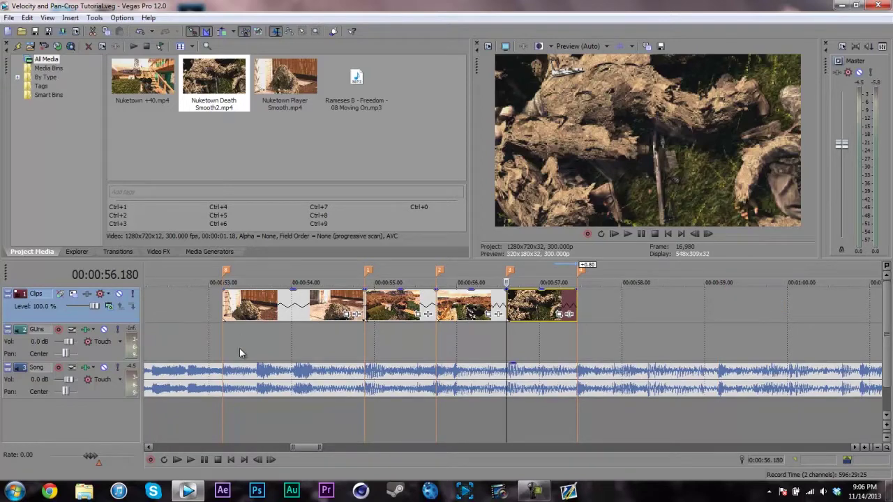
# Move the playhead across the first clip and bring up its context menu
pyautogui.click(226, 350)
pyautogui.click(364, 346)
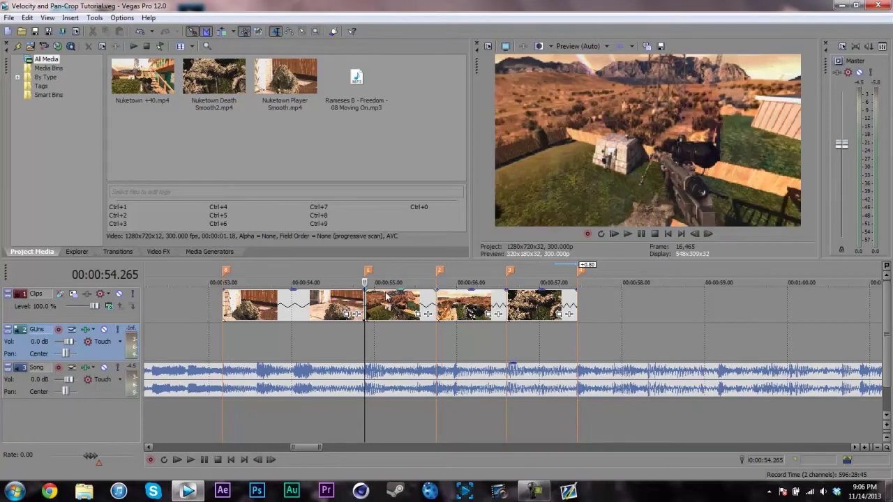
pyautogui.rightClick(298, 304)
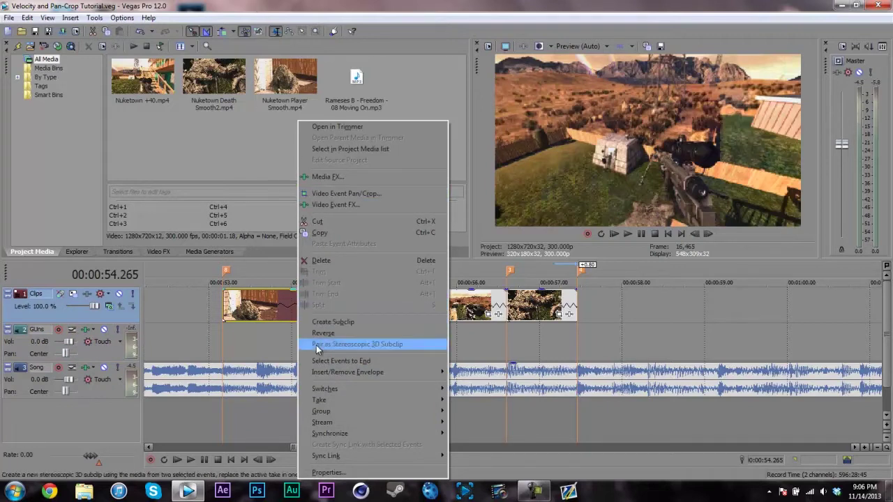
# Insert a Velocity envelope on the Nuketown Player Smooth clip via Insert/Remove Envelope
pyautogui.moveTo(348, 377)
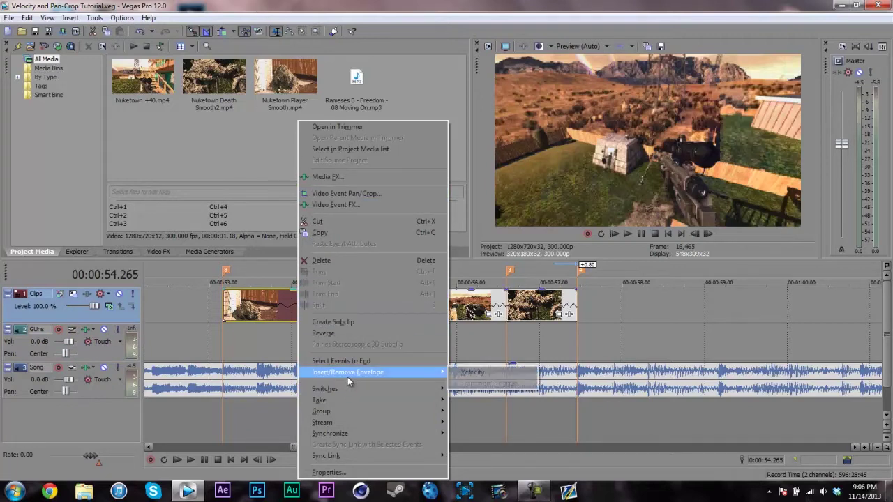
pyautogui.click(469, 374)
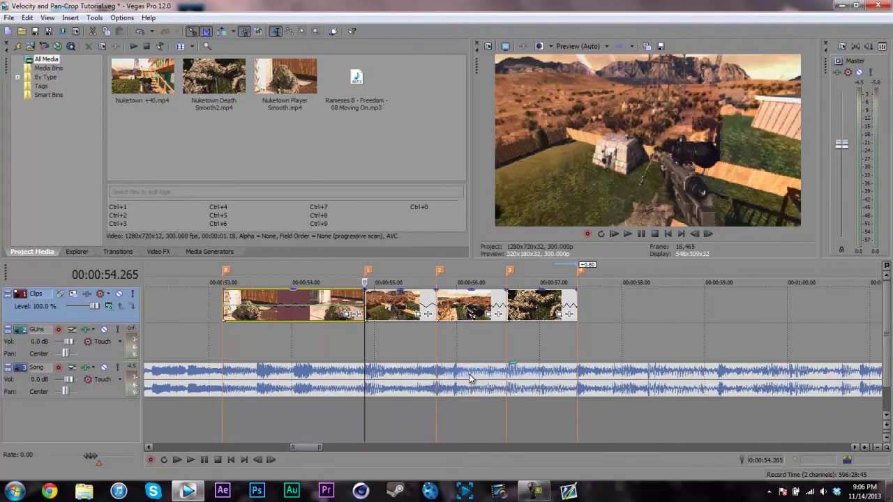
pyautogui.click(229, 312)
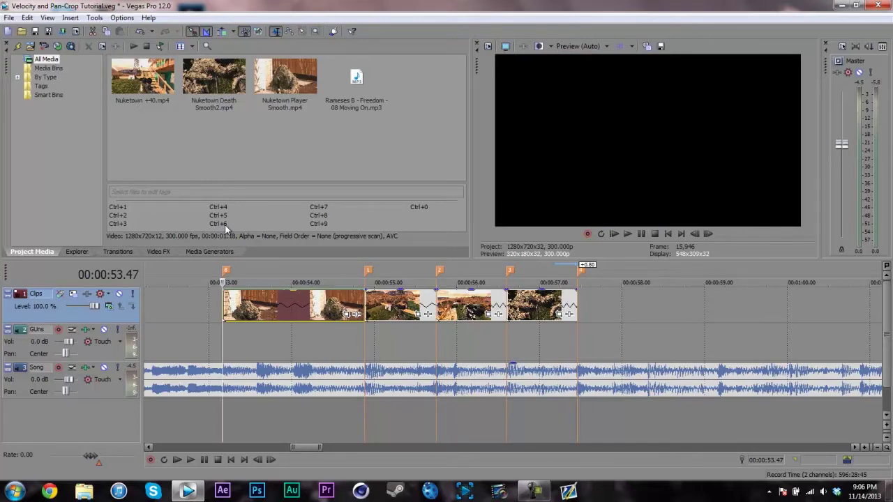
# Lower the first clip's velocity to 24% and add a 24% point at 00:00:54.145
pyautogui.click(268, 333)
pyautogui.moveTo(272, 293); pyautogui.dragTo(270, 312)
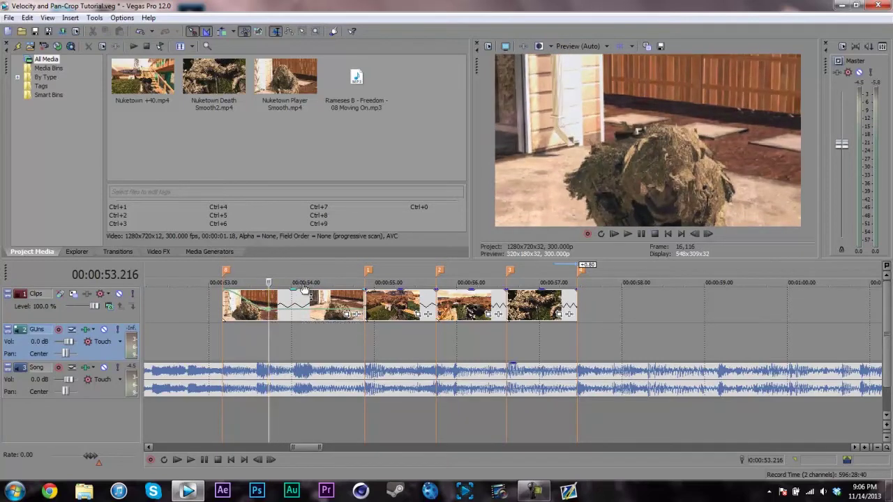
pyautogui.click(330, 329)
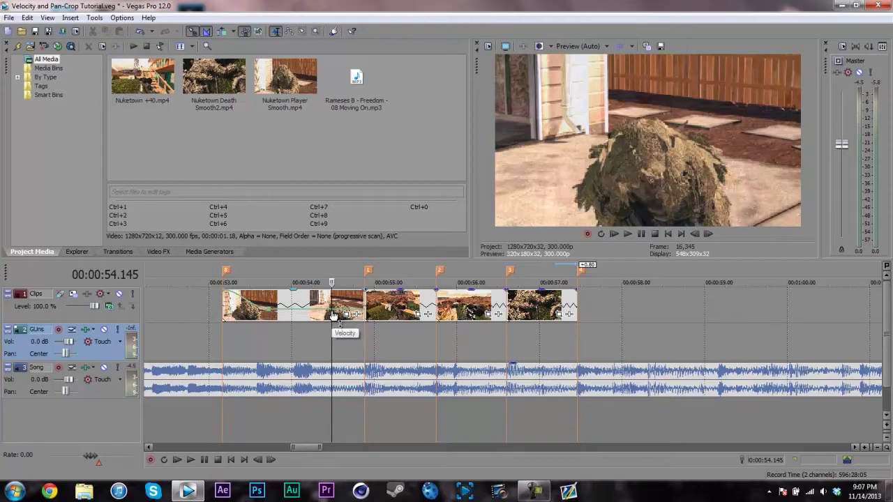
pyautogui.click(333, 315)
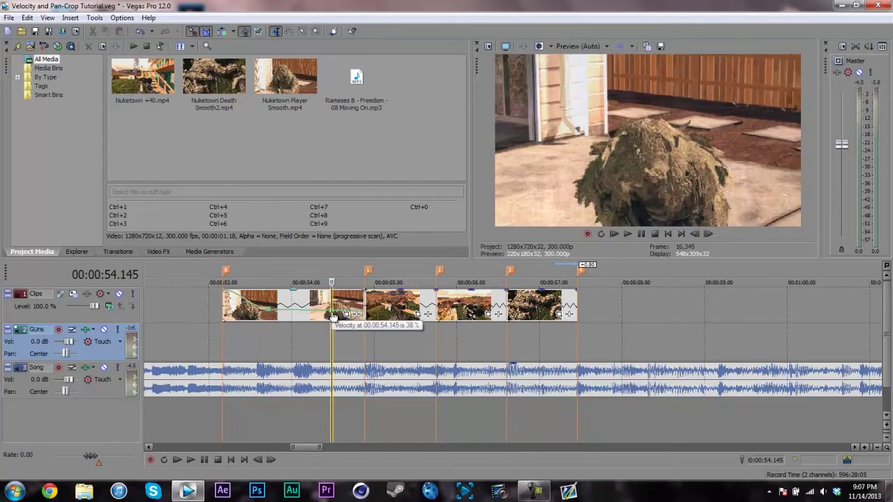
pyautogui.moveTo(333, 316); pyautogui.dragTo(367, 279)
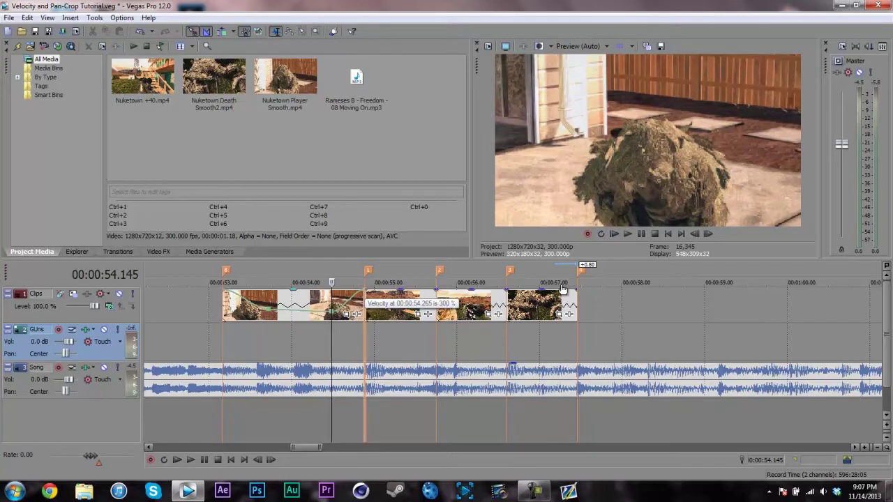
# Make the velocity ramp a Slow Fade curve and play the slowed clip from its start
pyautogui.rightClick(334, 316)
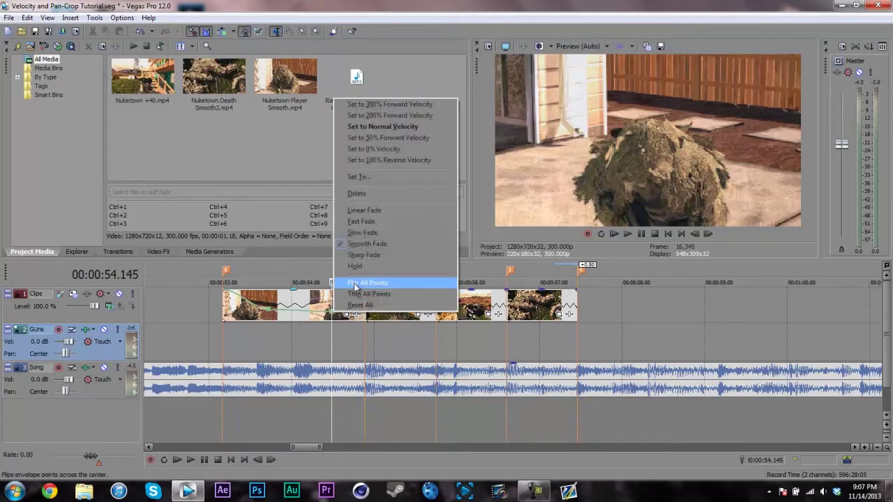
pyautogui.click(361, 233)
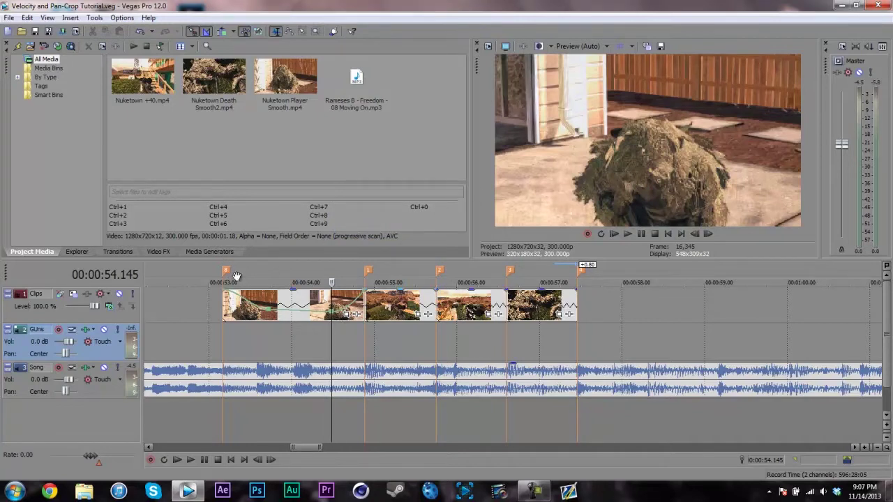
pyautogui.doubleClick(236, 304)
pyautogui.press('space')
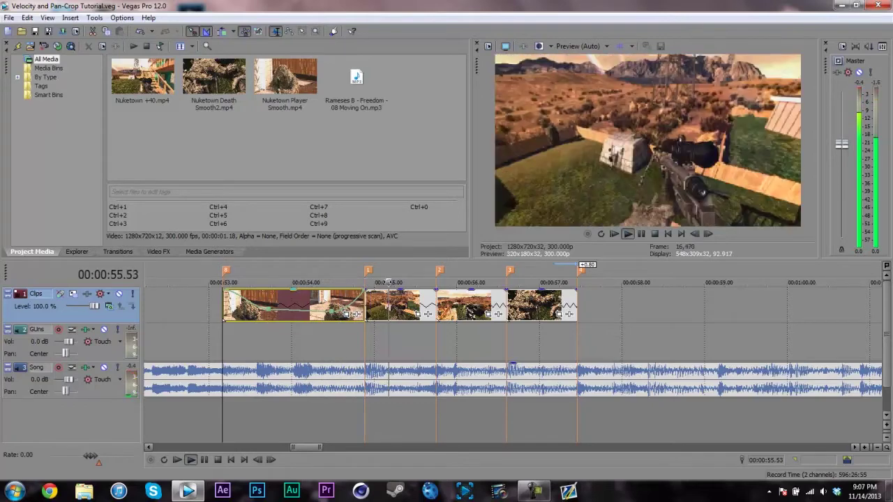
# Add a Velocity envelope to the last clip and push the point at 00:00:57.137 to 300%
pyautogui.click(388, 281)
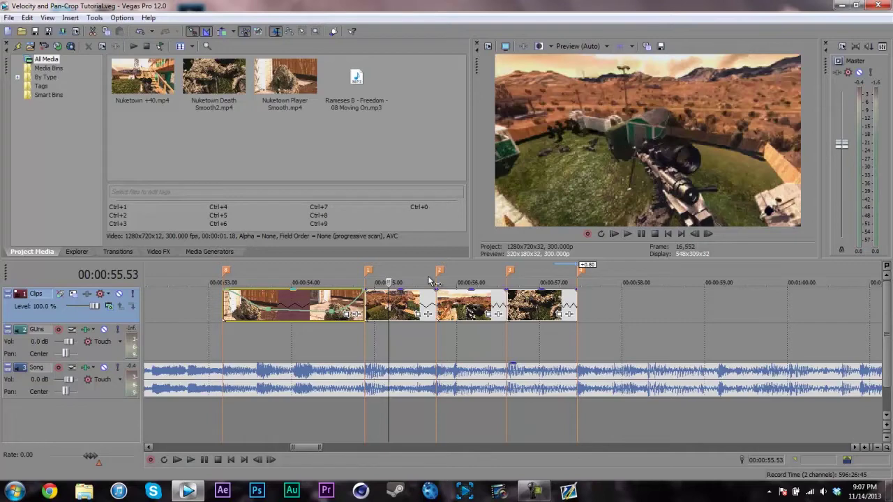
pyautogui.rightClick(537, 306)
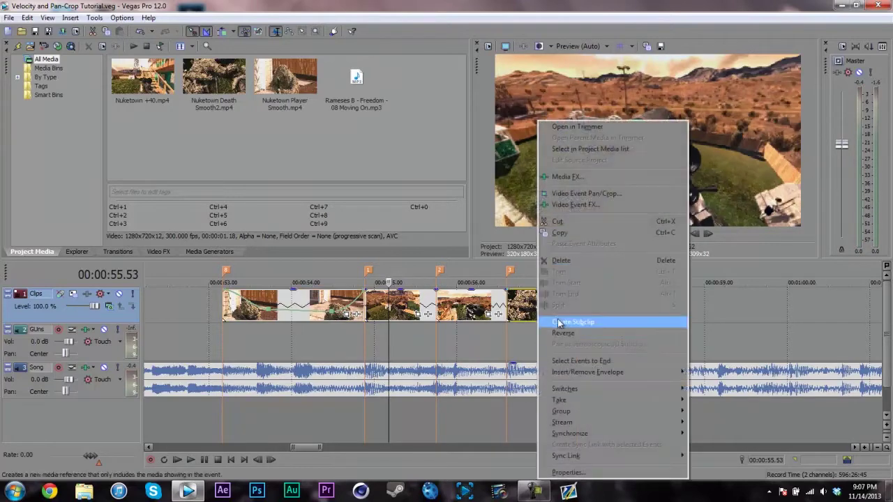
pyautogui.moveTo(581, 367)
pyautogui.click(718, 373)
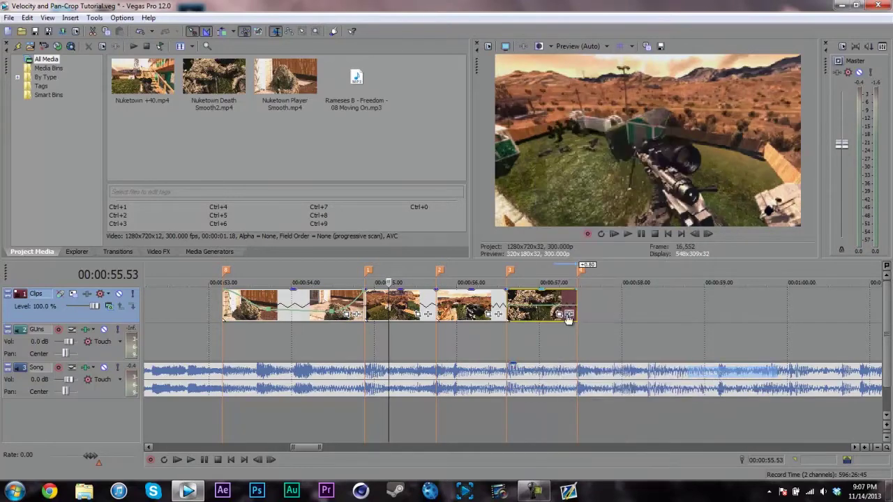
pyautogui.moveTo(535, 307)
pyautogui.mouseDown()
pyautogui.moveTo(533, 277)
pyautogui.moveTo(530, 315)
pyautogui.mouseUp()
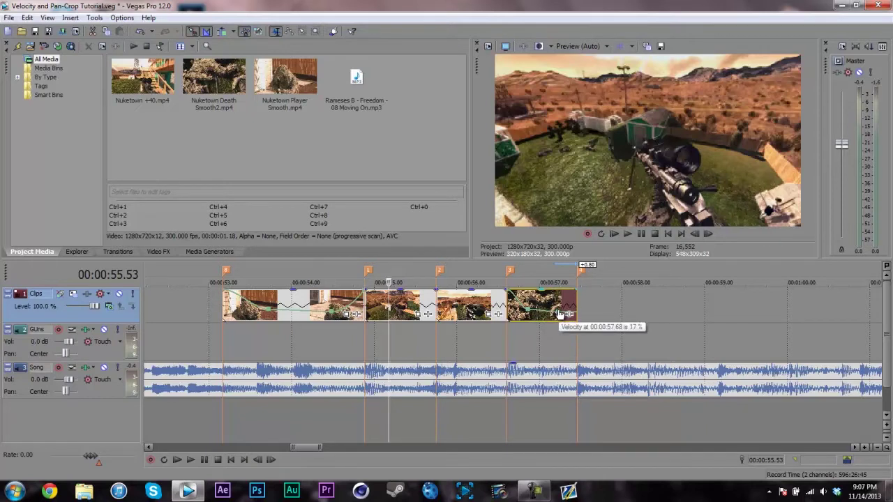
pyautogui.moveTo(575, 311); pyautogui.dragTo(583, 275)
# Make the last clip's velocity ramp a Slow Fade curve and adjust its other envelope points
pyautogui.rightClick(557, 309)
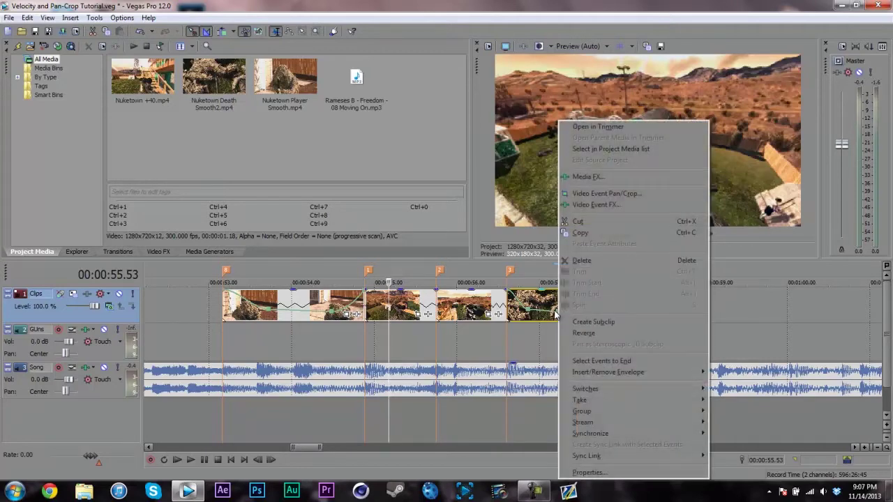
pyautogui.click(558, 309)
pyautogui.rightClick(558, 310)
pyautogui.click(577, 358)
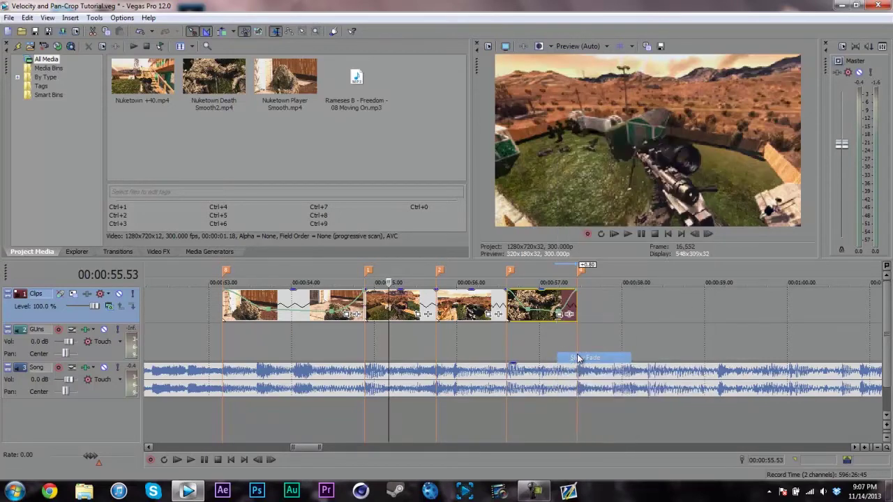
pyautogui.rightClick(557, 316)
pyautogui.click(570, 234)
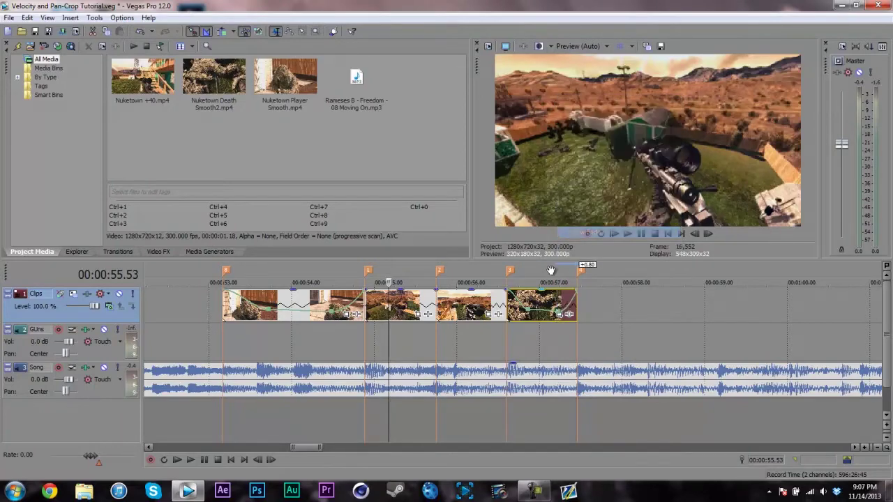
pyautogui.rightClick(522, 313)
pyautogui.click(556, 368)
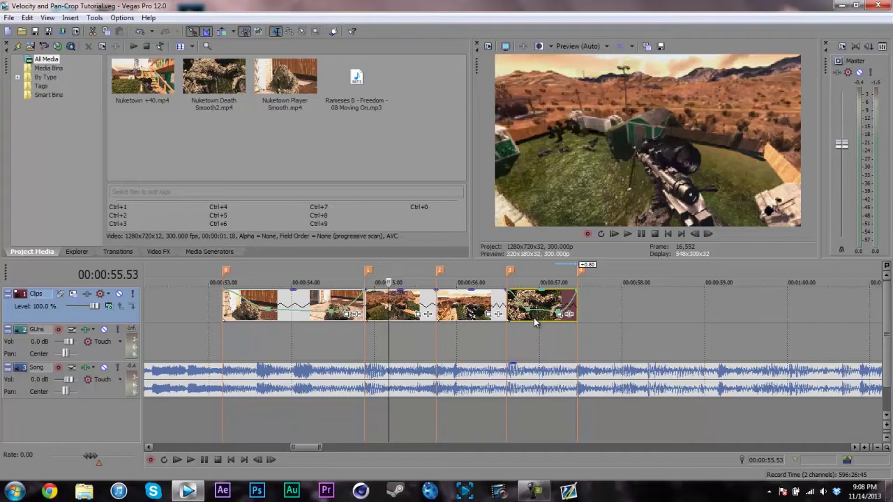
pyautogui.click(510, 272)
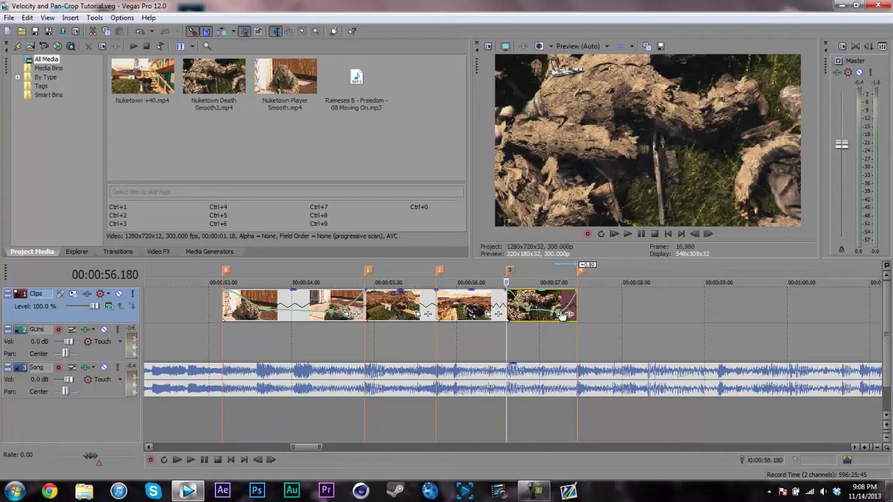
# Add a Velocity envelope to the second clip, pull it down, and change its curve shape
pyautogui.click(394, 313)
pyautogui.rightClick(396, 314)
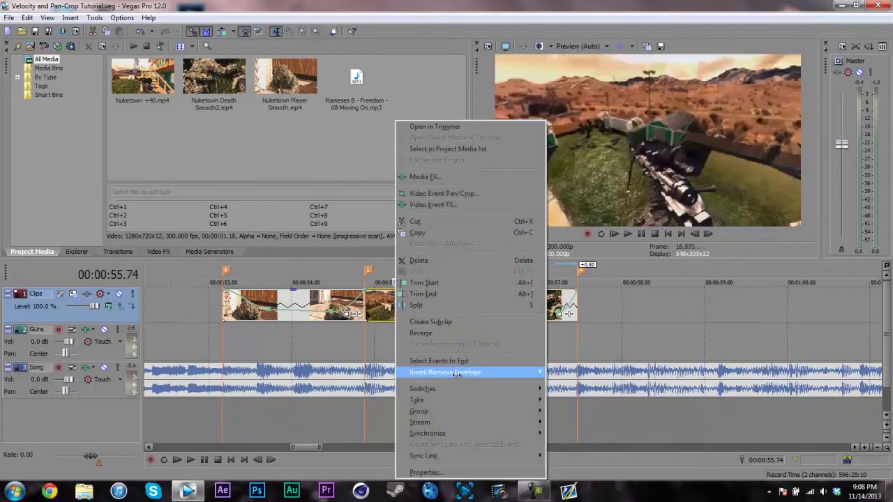
pyautogui.moveTo(457, 373)
pyautogui.click(565, 373)
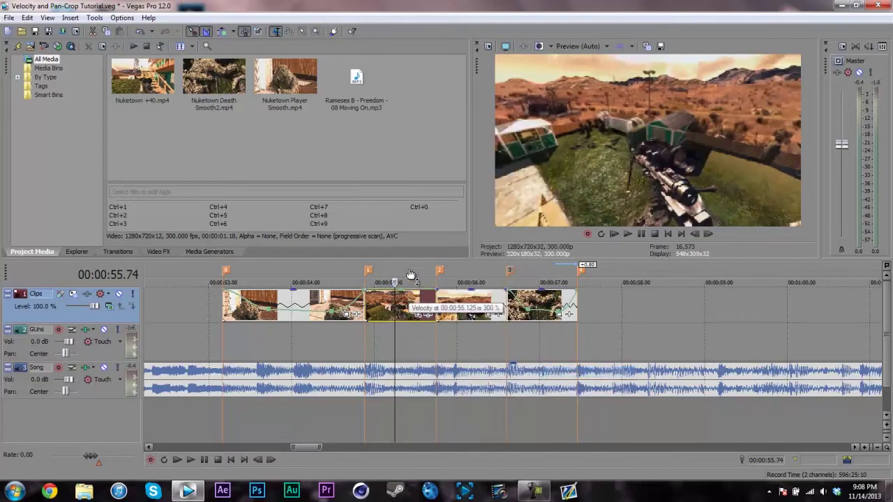
pyautogui.moveTo(411, 274); pyautogui.dragTo(392, 313)
pyautogui.moveTo(421, 315)
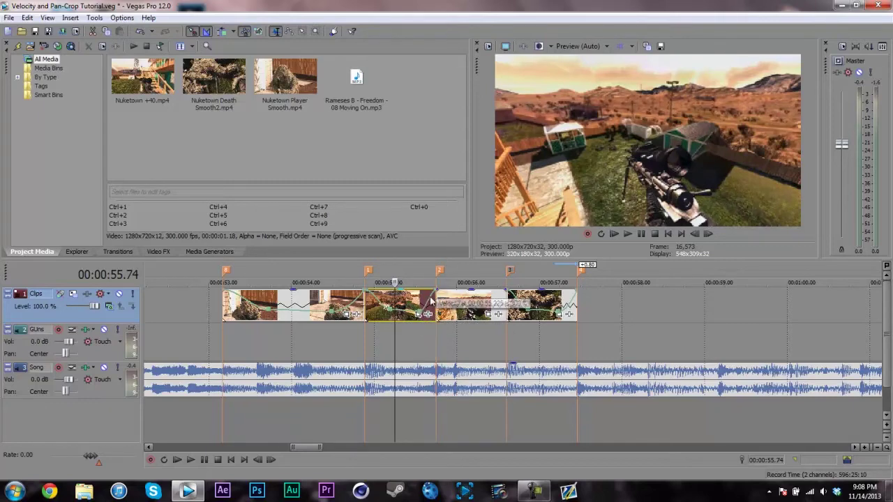
pyautogui.rightClick(419, 313)
pyautogui.click(456, 236)
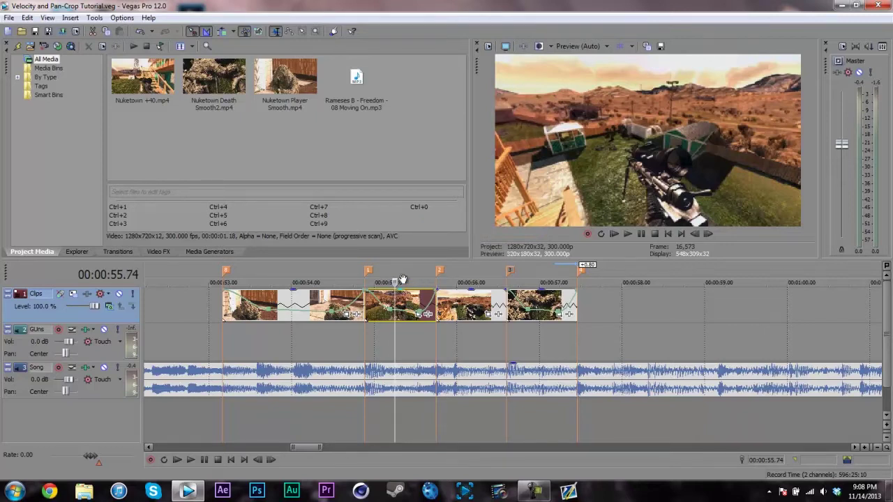
# Give the third clip a Velocity envelope lowered to 59% with a Slow Fade curve
pyautogui.rightClick(457, 307)
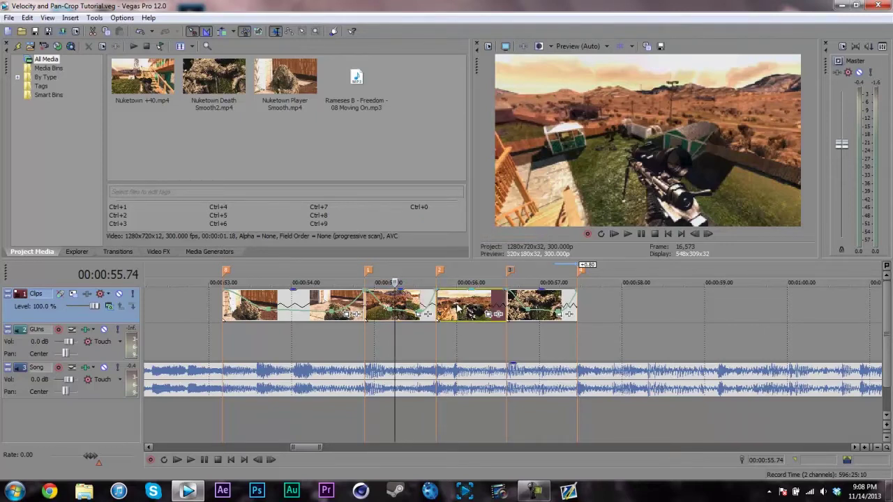
pyautogui.moveTo(514, 373)
pyautogui.click(643, 374)
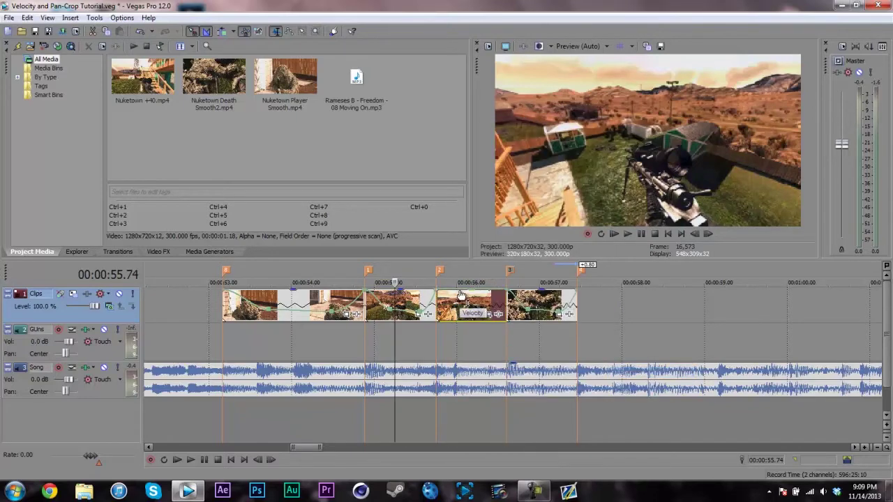
pyautogui.moveTo(463, 309); pyautogui.dragTo(463, 314)
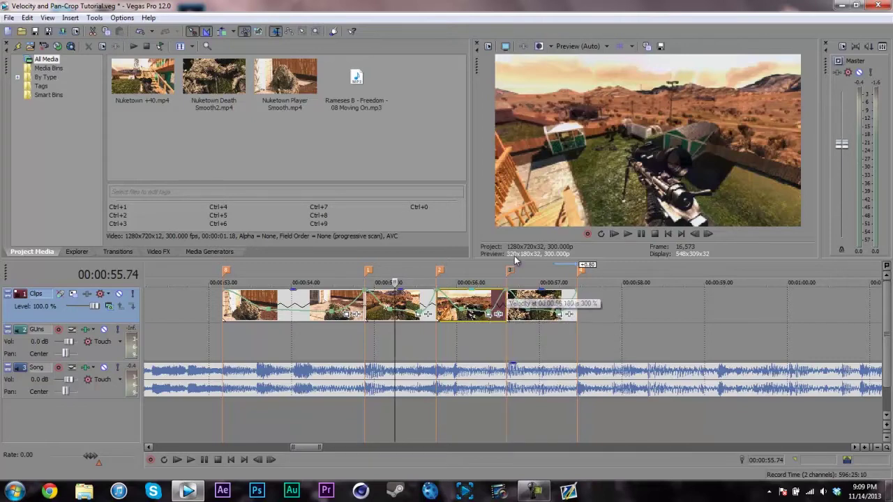
pyautogui.rightClick(493, 315)
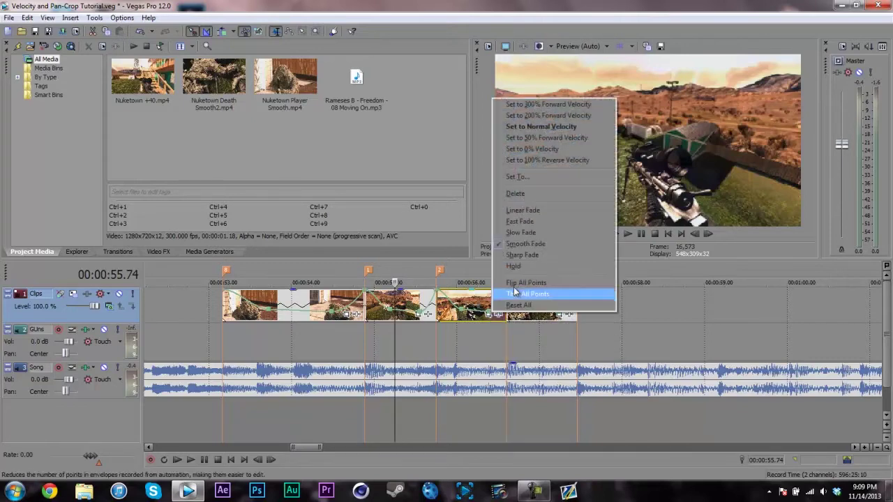
pyautogui.click(517, 235)
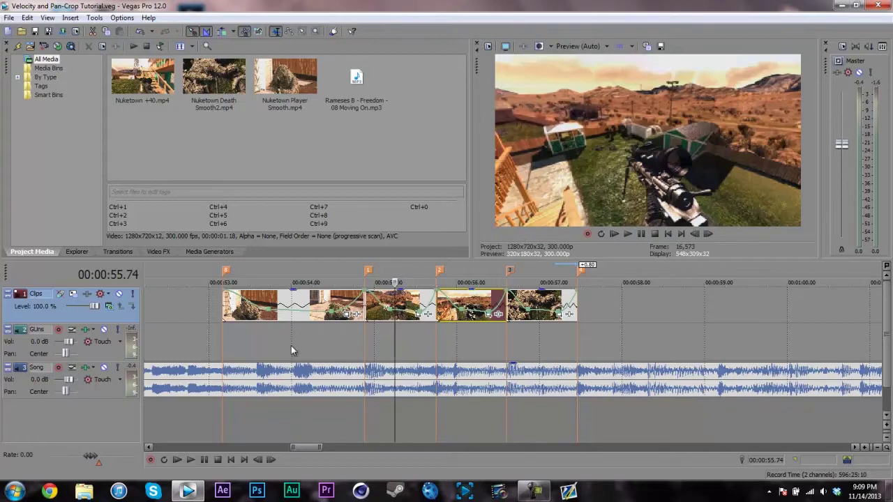
# Loop the region from the first clip to the last clip's end and set preview quality to Draft (Auto)
pyautogui.click(223, 346)
pyautogui.doubleClick(354, 293)
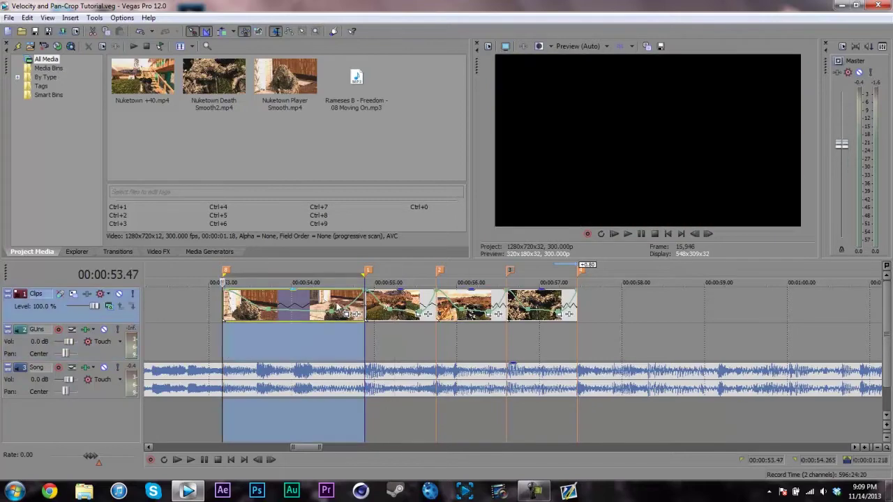
pyautogui.moveTo(364, 270); pyautogui.dragTo(577, 270)
pyautogui.click(578, 46)
pyautogui.moveTo(593, 60)
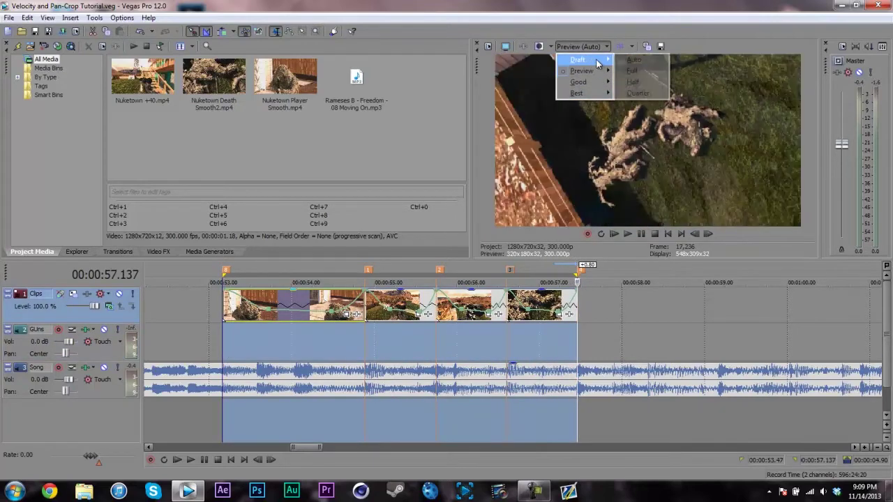
pyautogui.click(637, 63)
# Play back the speed-ramped clips and scrub through the last clip
pyautogui.press('Escape')
pyautogui.press('space')
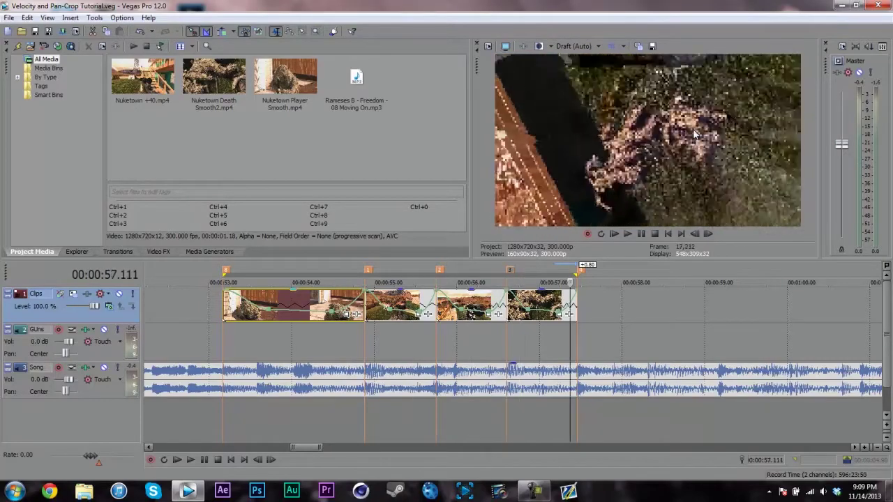
pyautogui.press('space')
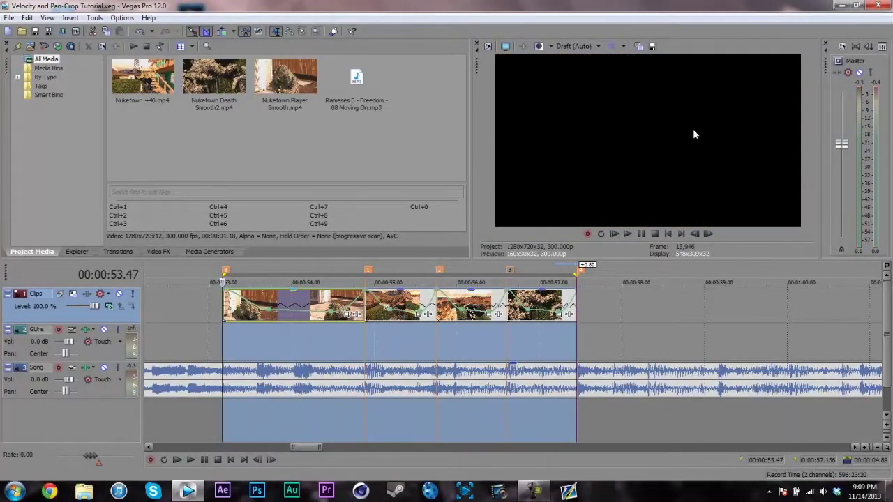
pyautogui.click(266, 354)
pyautogui.press('space')
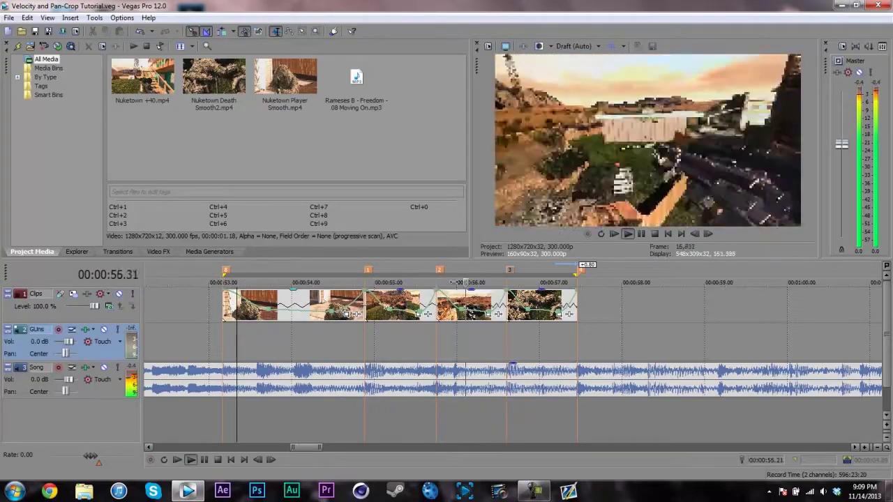
pyautogui.press('Return')
pyautogui.moveTo(516, 281); pyautogui.dragTo(569, 292)
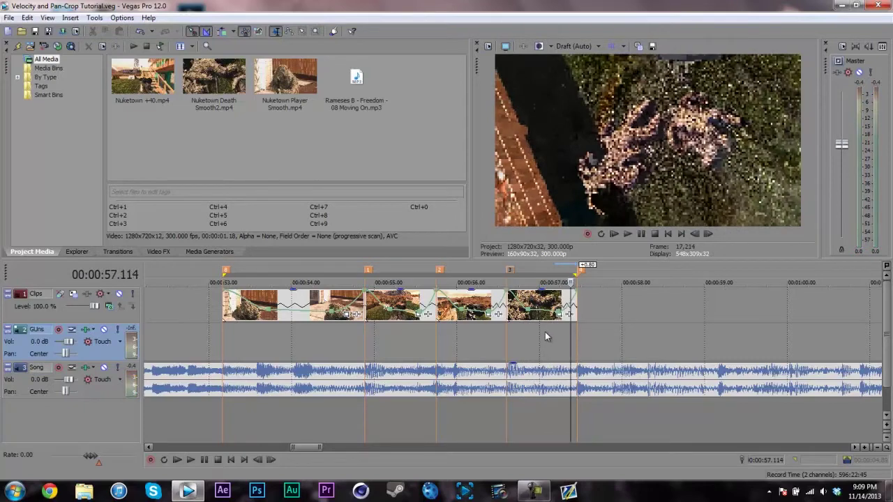
pyautogui.click(556, 282)
pyautogui.moveTo(552, 282); pyautogui.dragTo(646, 282)
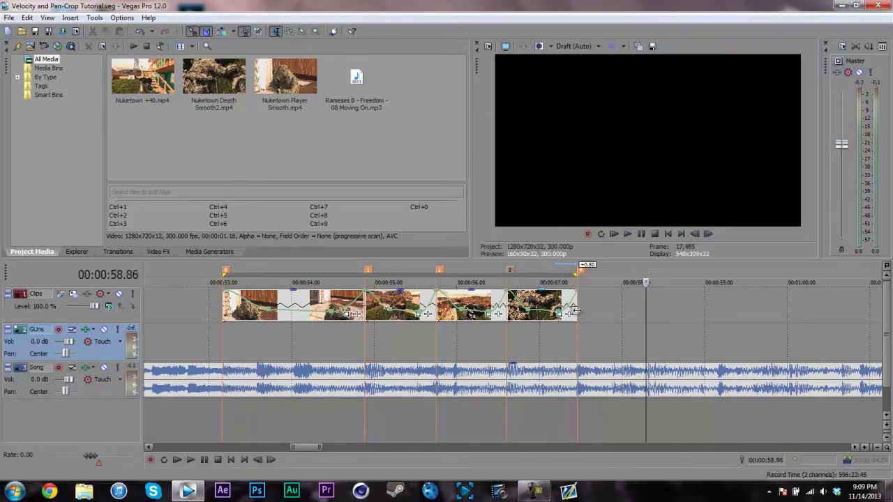
# Drop the last clip's ending velocity point to -100% and play it to check the reverse
pyautogui.moveTo(576, 308); pyautogui.dragTo(579, 353)
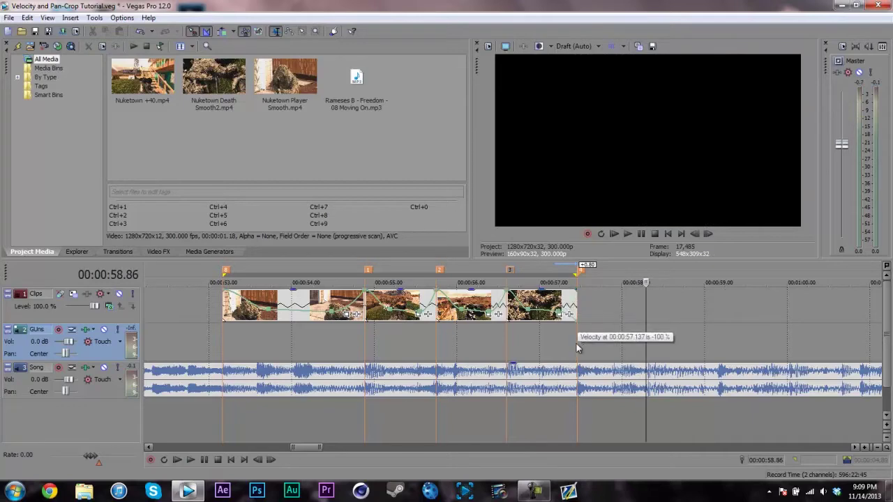
pyautogui.click(561, 306)
pyautogui.press('space')
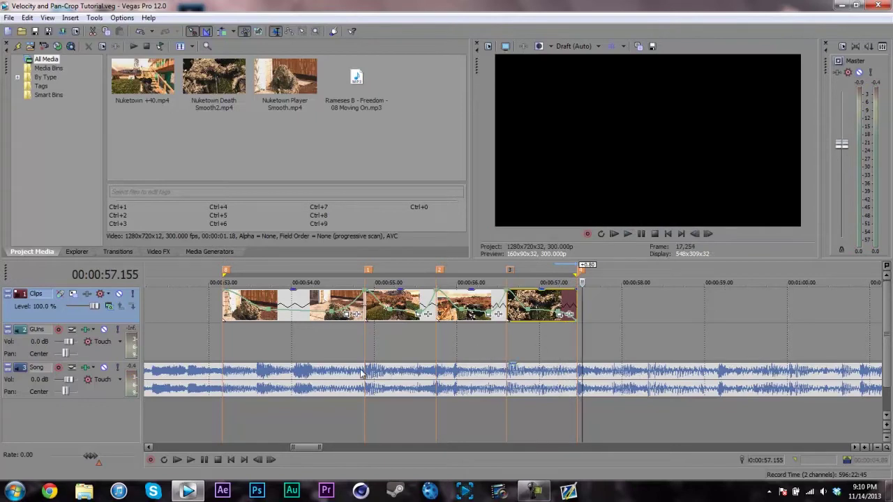
pyautogui.click(256, 360)
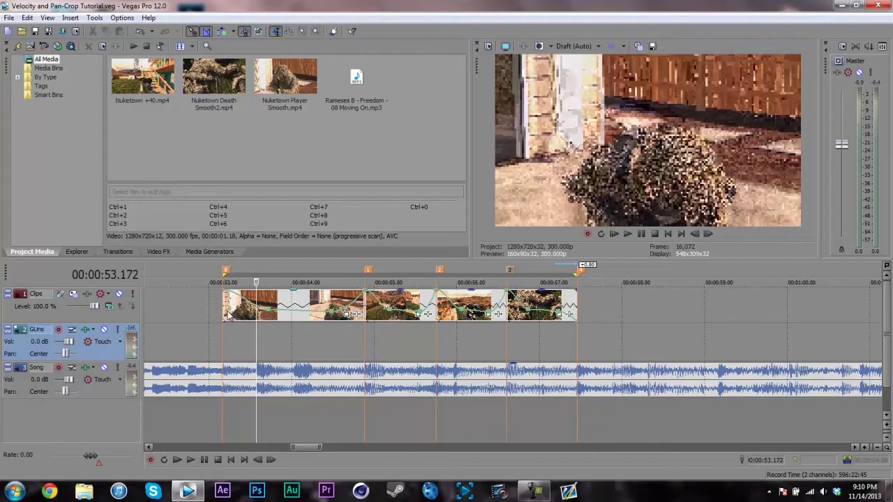
pyautogui.click(226, 311)
pyautogui.click(223, 312)
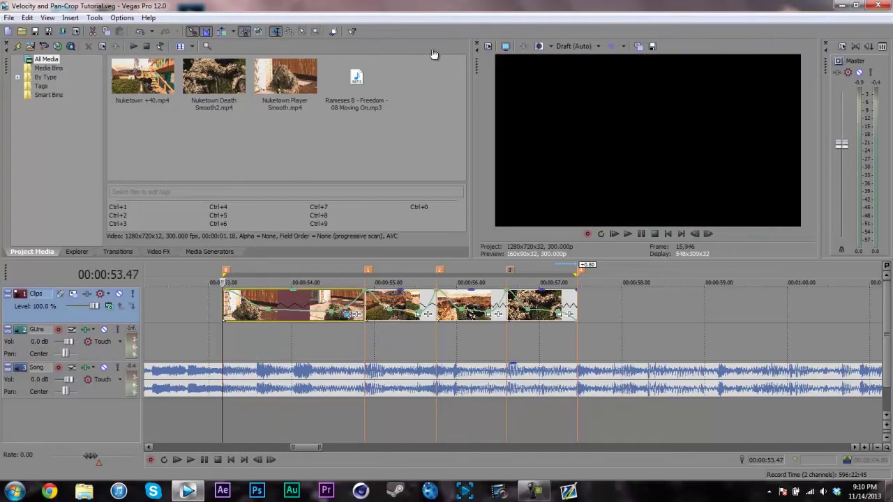
# Restore Preview (Auto) quality and test a Pan/Crop zoom on the ghillie-suited player
pyautogui.click(565, 46)
pyautogui.moveTo(578, 72)
pyautogui.click(634, 72)
pyautogui.moveTo(471, 242); pyautogui.dragTo(376, 189)
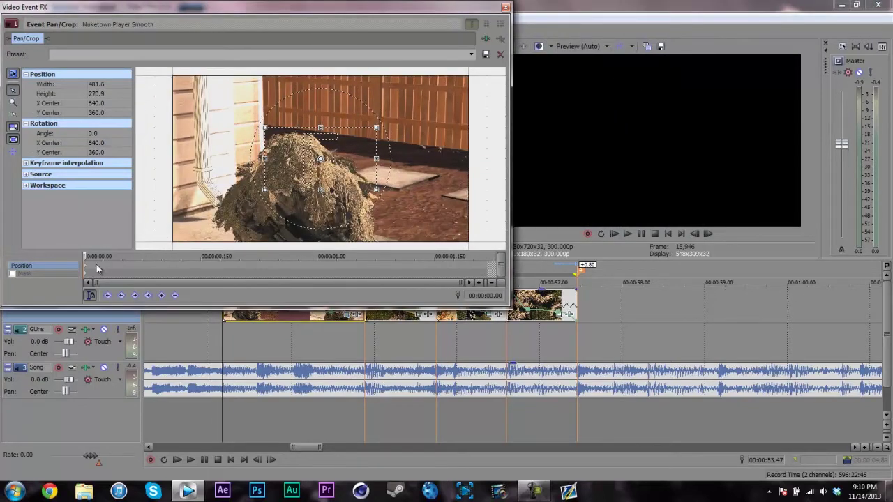
pyautogui.press('space')
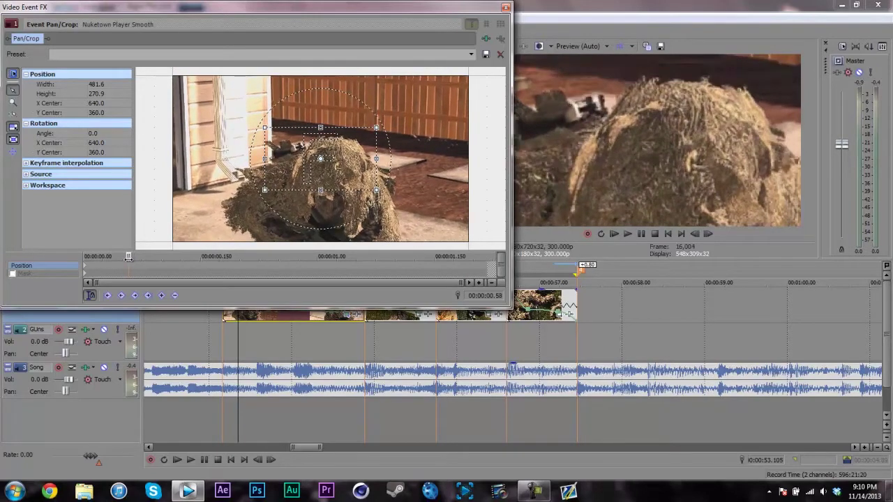
pyautogui.moveTo(370, 188); pyautogui.dragTo(427, 237)
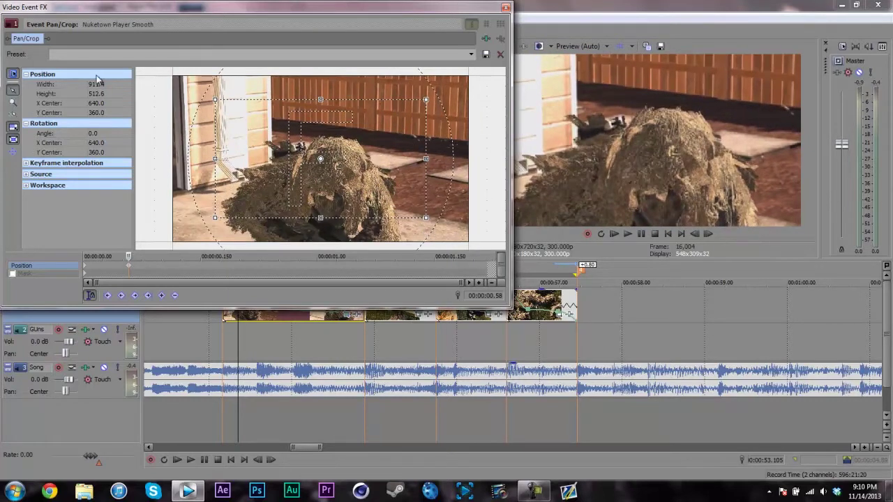
# Add a wider keyframe at 1.161 s and a tight 463.3 × 260.6 end zoom, then close Video Event FX
pyautogui.click(490, 270)
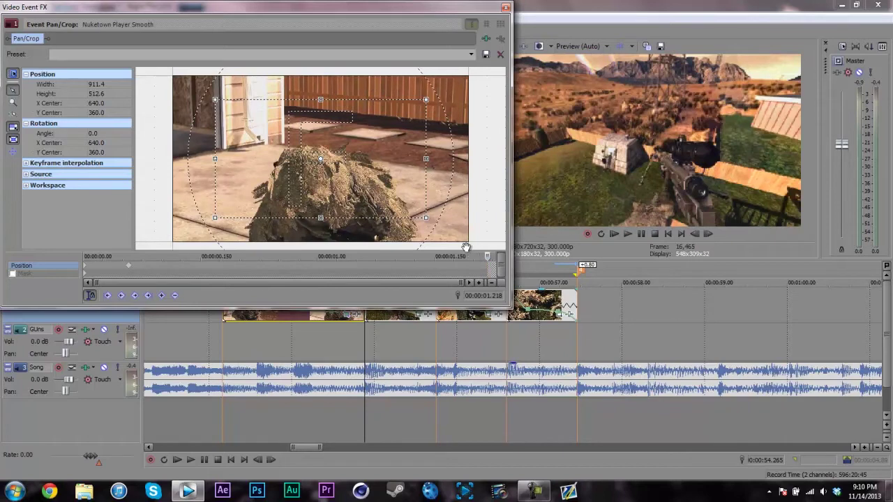
pyautogui.click(450, 266)
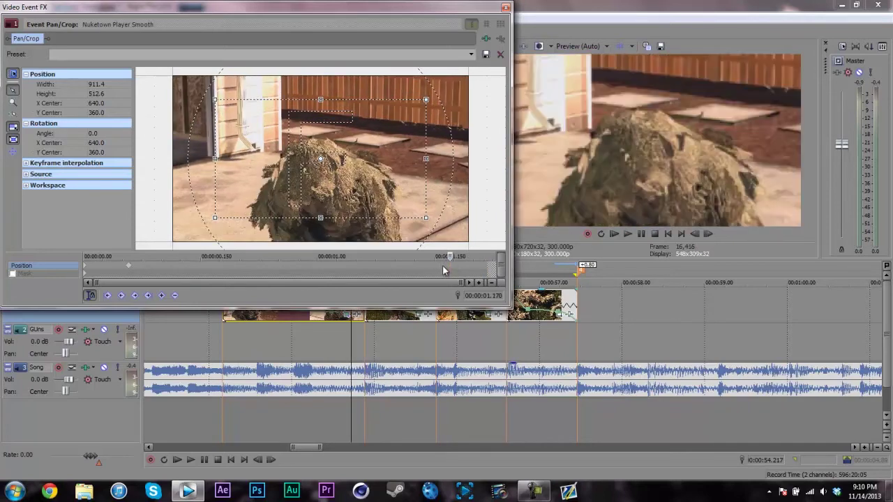
pyautogui.click(442, 269)
pyautogui.moveTo(428, 217); pyautogui.dragTo(439, 231)
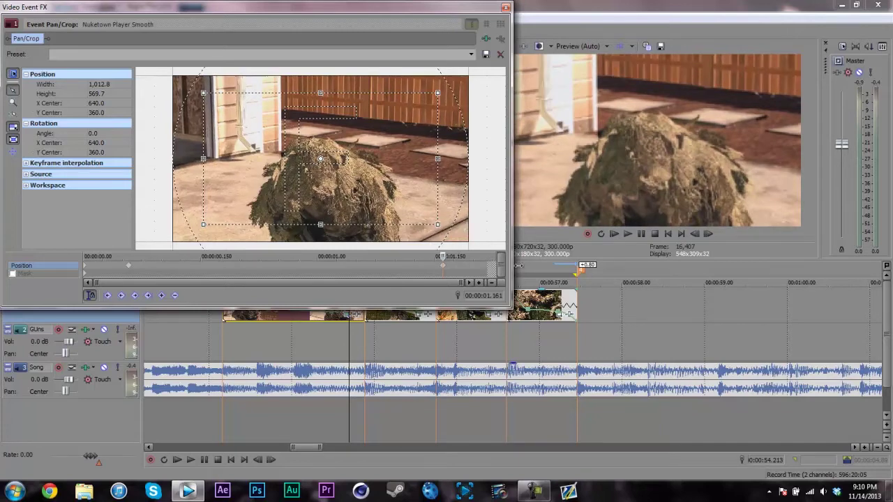
pyautogui.click(487, 258)
pyautogui.moveTo(434, 225); pyautogui.dragTo(412, 189)
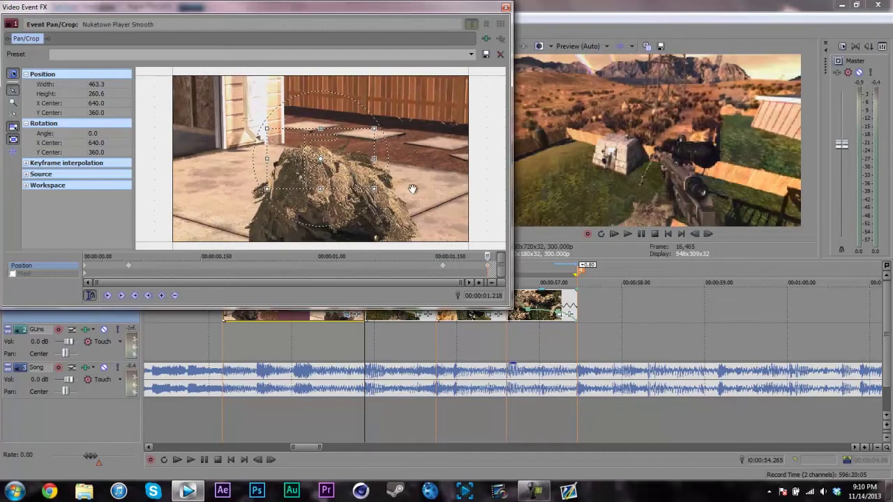
pyautogui.moveTo(87, 269); pyautogui.dragTo(502, 245)
pyautogui.click(506, 8)
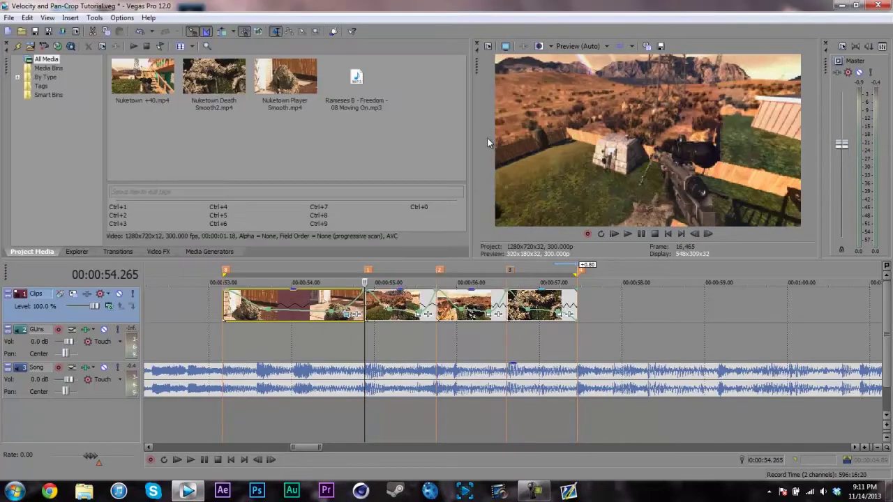
# In the Nuketown +40 event's Pan/Crop, zoom tight on the bunker at the start, then widen it later
pyautogui.click(417, 318)
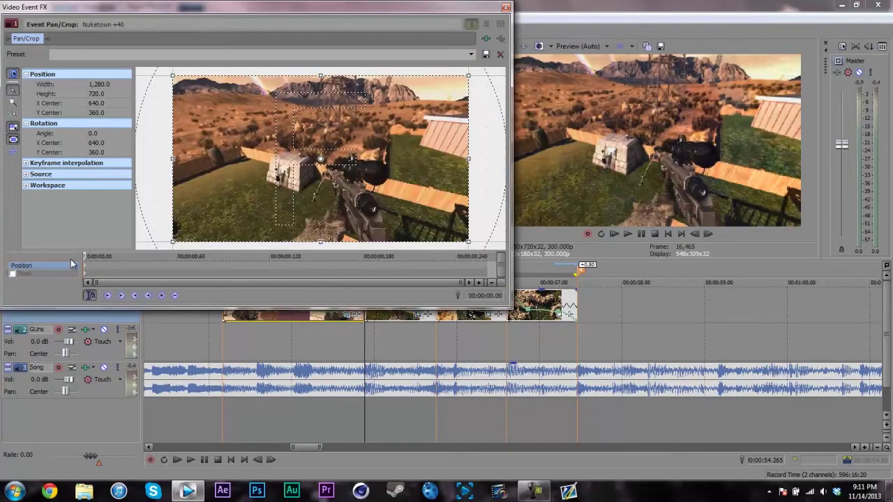
pyautogui.moveTo(469, 243); pyautogui.dragTo(433, 193)
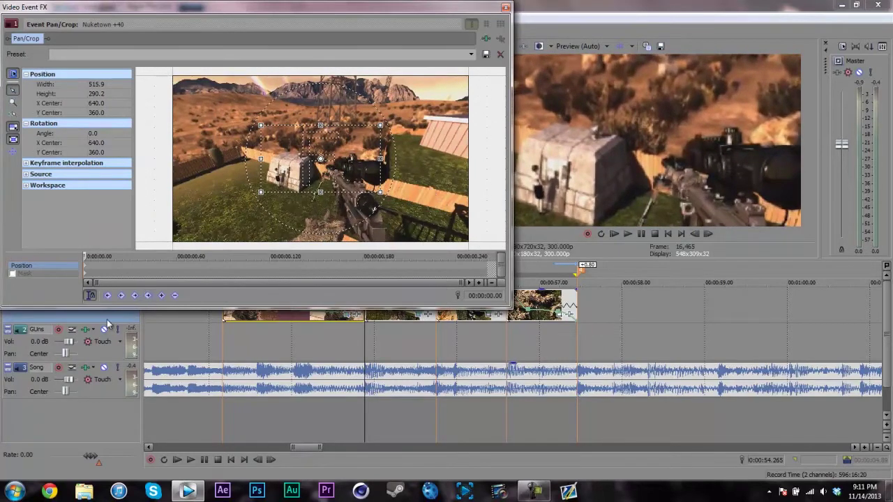
pyautogui.moveTo(89, 256); pyautogui.dragTo(178, 257)
pyautogui.moveTo(381, 191); pyautogui.dragTo(432, 223)
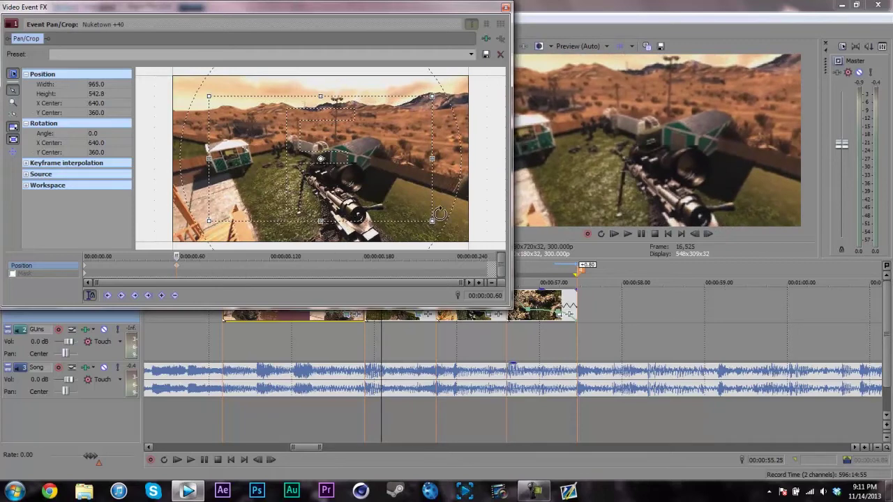
pyautogui.moveTo(432, 222); pyautogui.dragTo(408, 208)
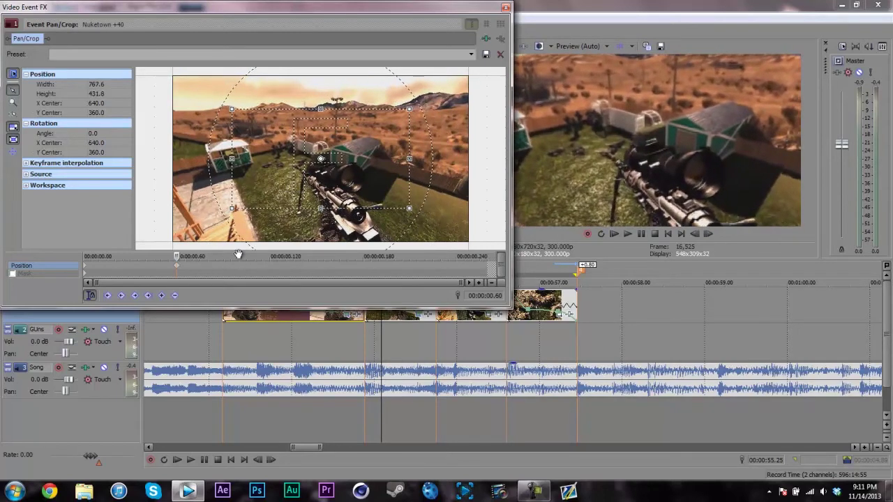
# Widen the framing at 00:00:00.233 and end on a tight 420.4 × 236.5 crop
pyautogui.moveTo(178, 258); pyautogui.dragTo(346, 256)
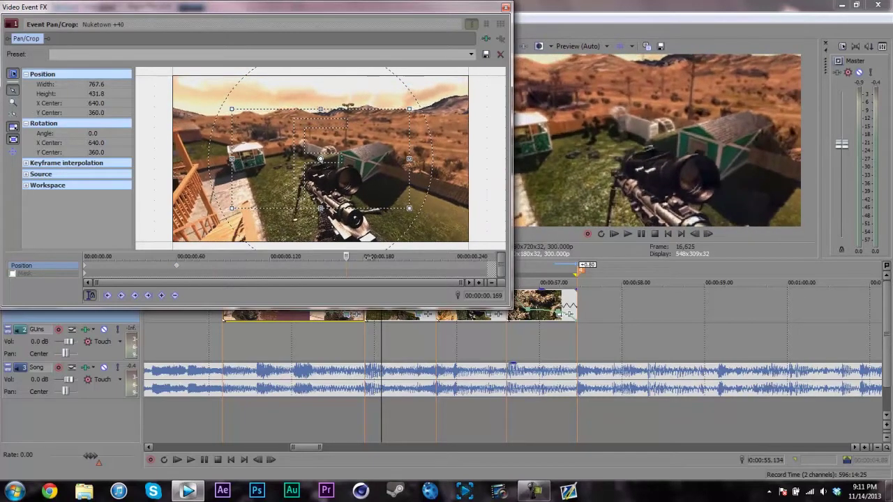
pyautogui.click(445, 256)
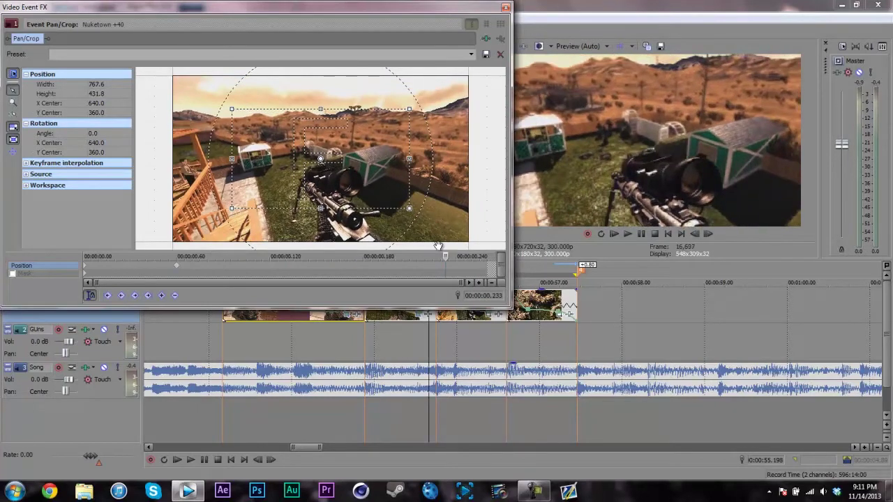
pyautogui.moveTo(409, 208); pyautogui.dragTo(427, 220)
pyautogui.moveTo(442, 256); pyautogui.dragTo(487, 257)
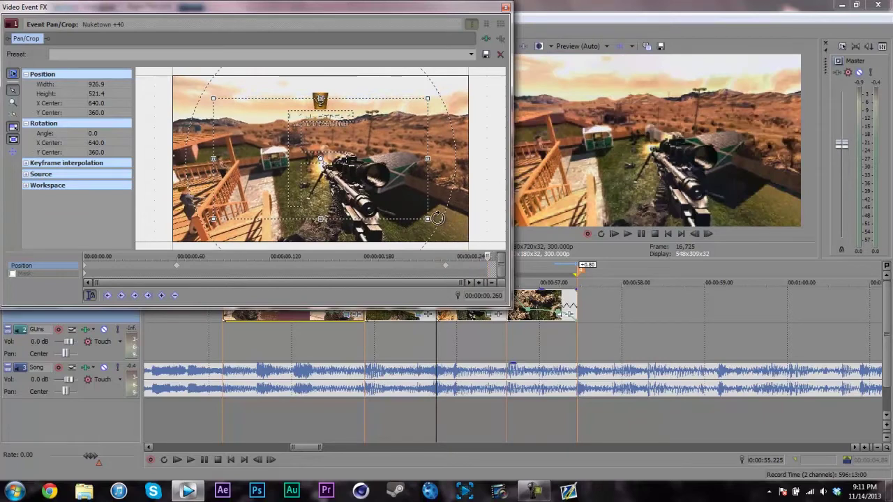
pyautogui.moveTo(428, 220); pyautogui.dragTo(410, 186)
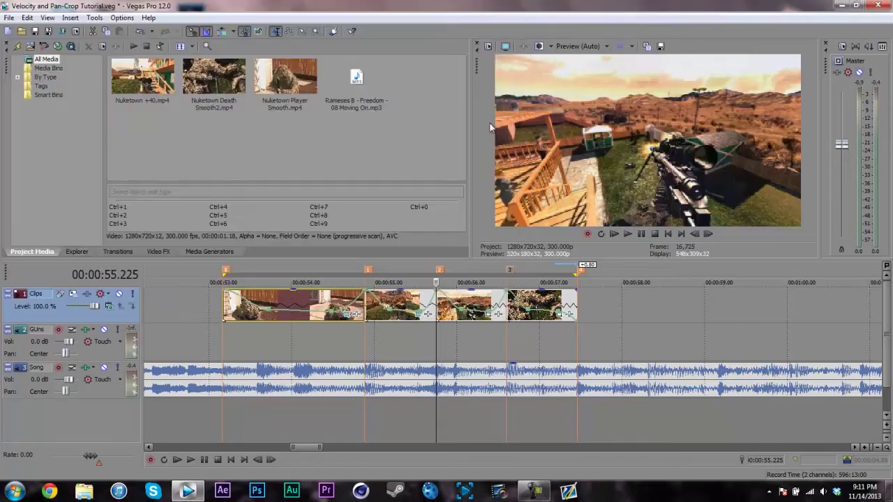
pyautogui.click(506, 7)
pyautogui.click(492, 315)
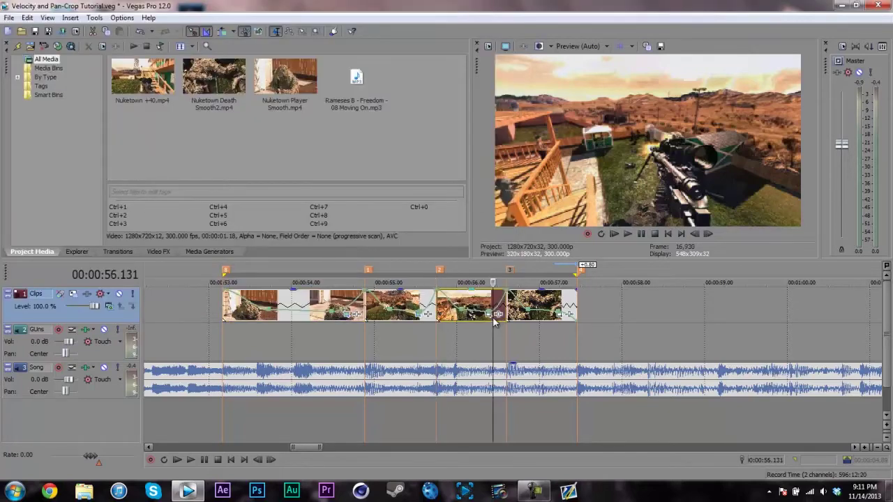
# Open Pan/Crop for the next Nuketown +40 clip and zoom in tightly at its start
pyautogui.click(437, 315)
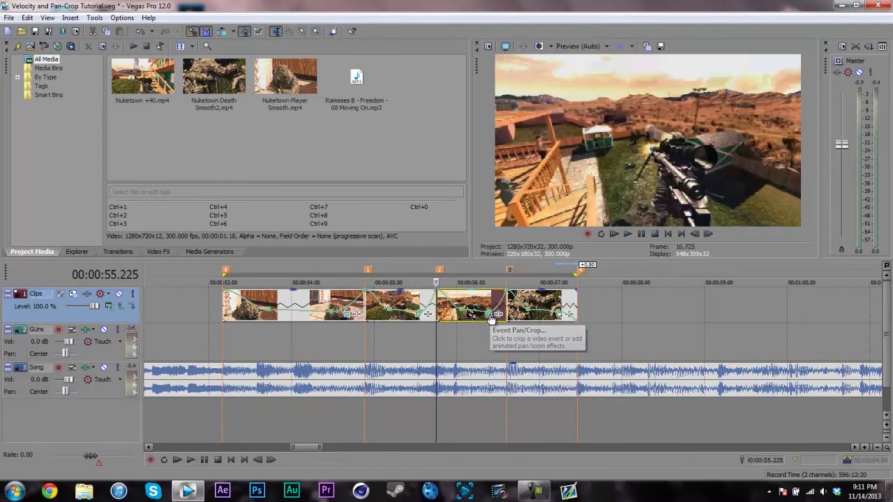
pyautogui.click(498, 314)
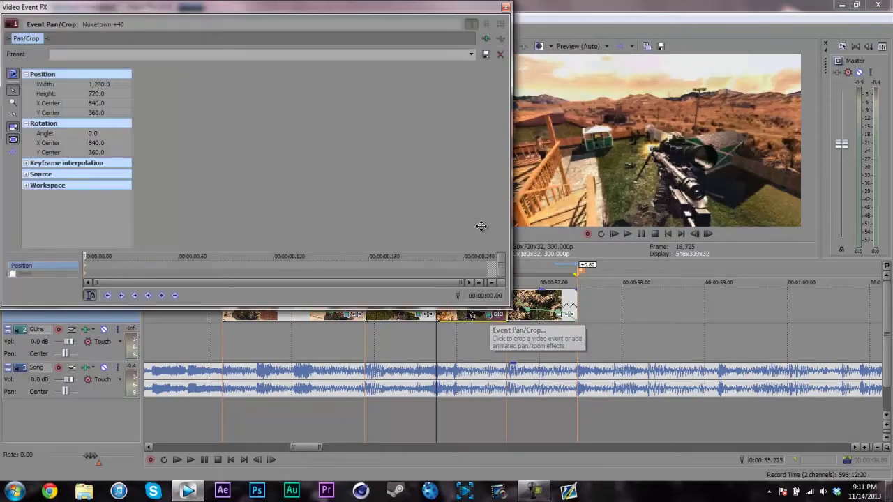
pyautogui.moveTo(477, 236); pyautogui.dragTo(464, 180)
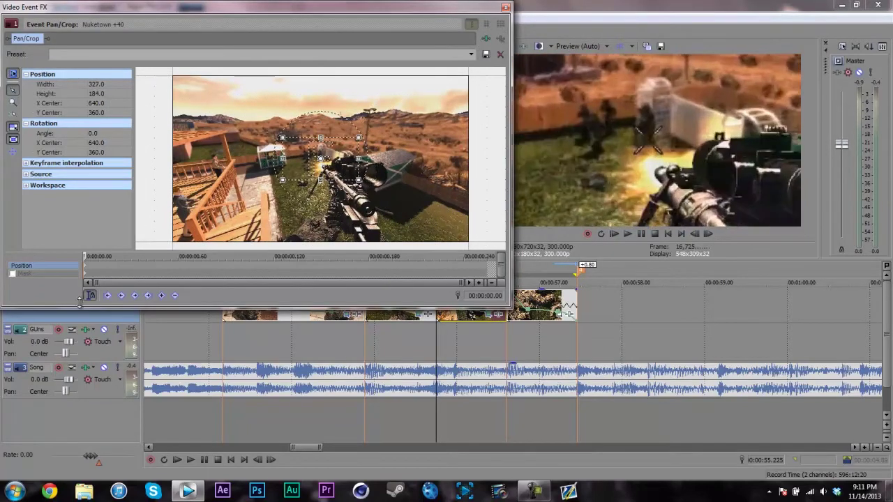
pyautogui.click(88, 256)
# Widen the framing at 00:00:00.56 and 00:00:00.222, then end on a tight 490.7 × 276.0 crop
pyautogui.moveTo(87, 256); pyautogui.dragTo(132, 257)
pyautogui.click(171, 257)
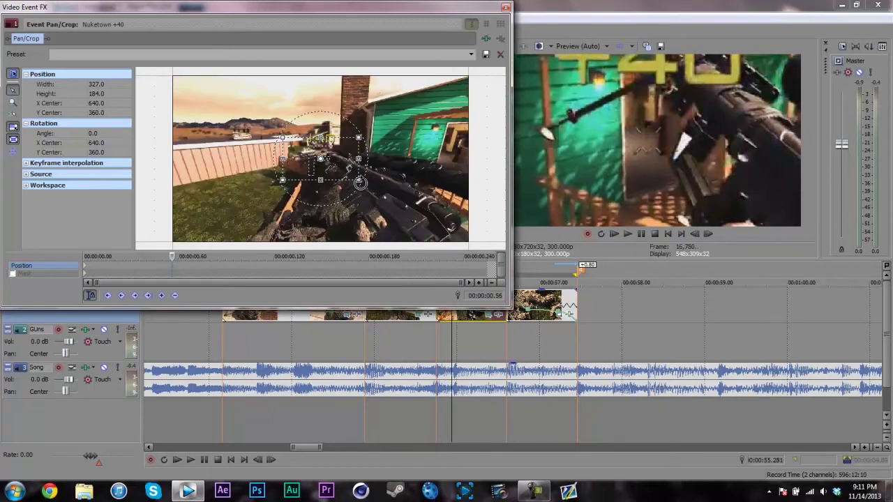
pyautogui.moveTo(357, 180); pyautogui.dragTo(413, 210)
pyautogui.moveTo(186, 272); pyautogui.dragTo(434, 264)
pyautogui.moveTo(413, 212); pyautogui.dragTo(426, 218)
pyautogui.moveTo(433, 257); pyautogui.dragTo(488, 257)
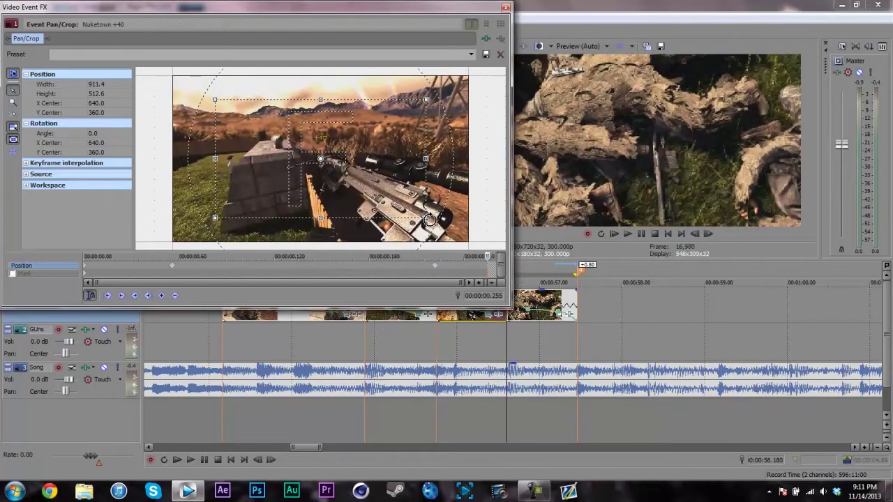
pyautogui.moveTo(425, 218); pyautogui.dragTo(376, 190)
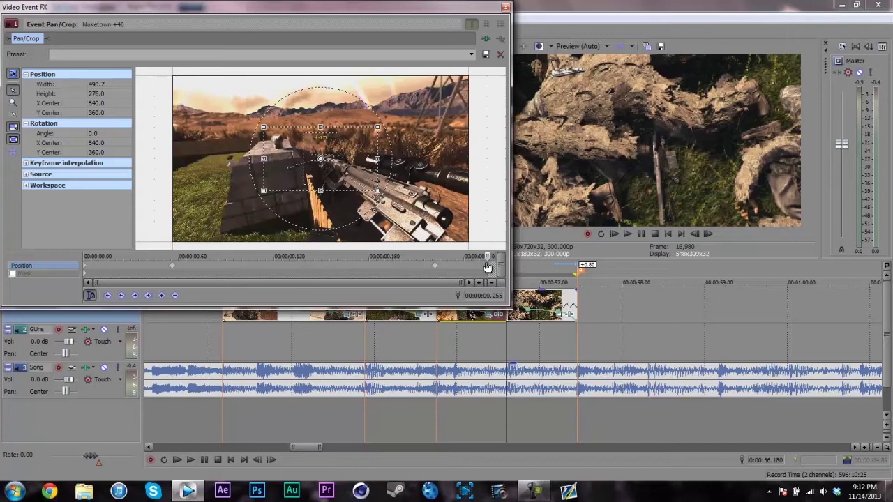
# Give Nuketown Death Smooth2 a slight zoom at its start and wider framing at 00:00:00.64
pyautogui.click(506, 8)
pyautogui.click(567, 311)
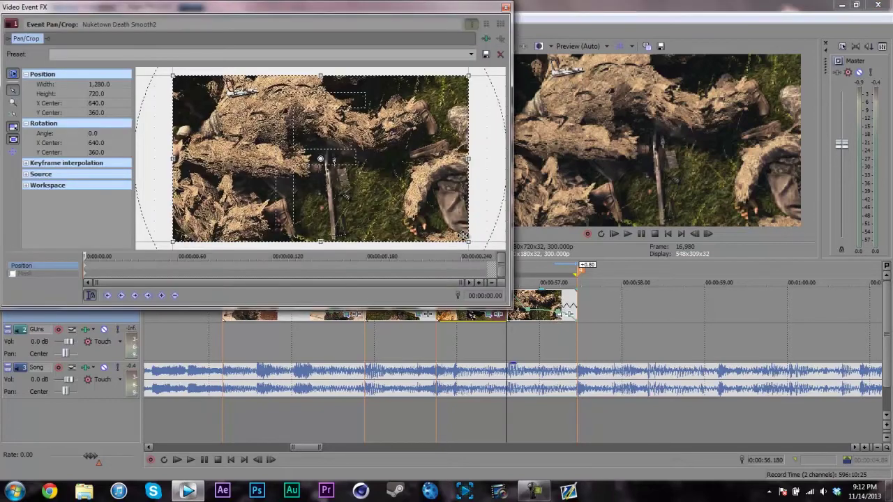
pyautogui.moveTo(472, 243); pyautogui.dragTo(452, 220)
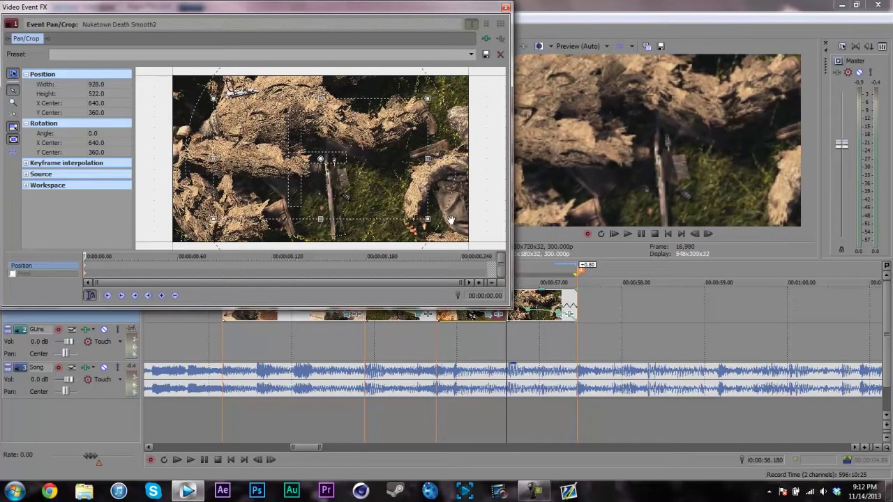
pyautogui.moveTo(87, 256); pyautogui.dragTo(182, 256)
pyautogui.moveTo(427, 219); pyautogui.dragTo(445, 229)
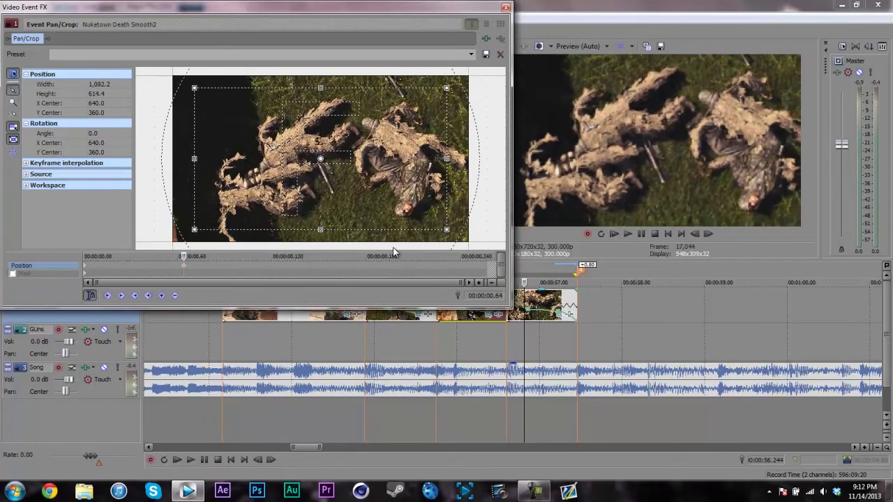
# Widen slightly at 00:00:00.226, then end on a tight 568.5 × 319.8 crop and close Pan/Crop
pyautogui.click(439, 267)
pyautogui.moveTo(447, 229); pyautogui.dragTo(456, 235)
pyautogui.click(444, 256)
pyautogui.press('Right')
pyautogui.press('End')
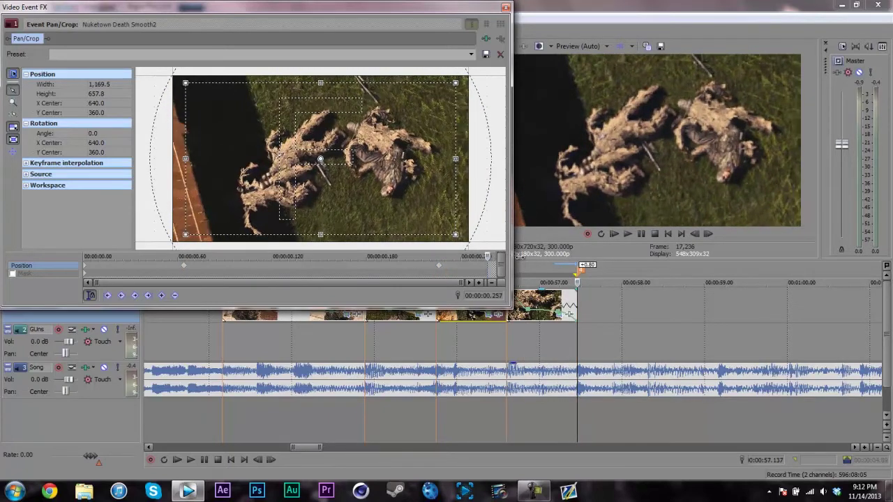
pyautogui.moveTo(456, 235); pyautogui.dragTo(368, 186)
pyautogui.click(506, 8)
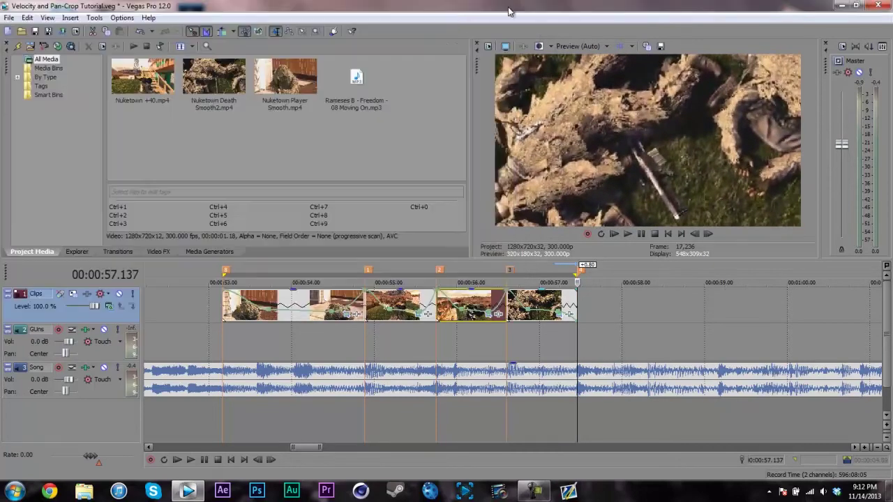